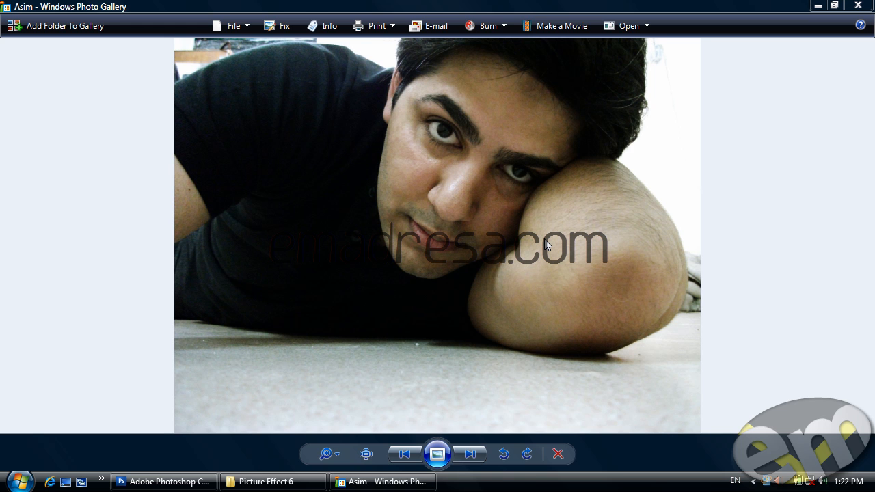
Step: Browse the original portrait, the banner and both finished Picture Effect versions in the photo viewer, comparing them
click(470, 454)
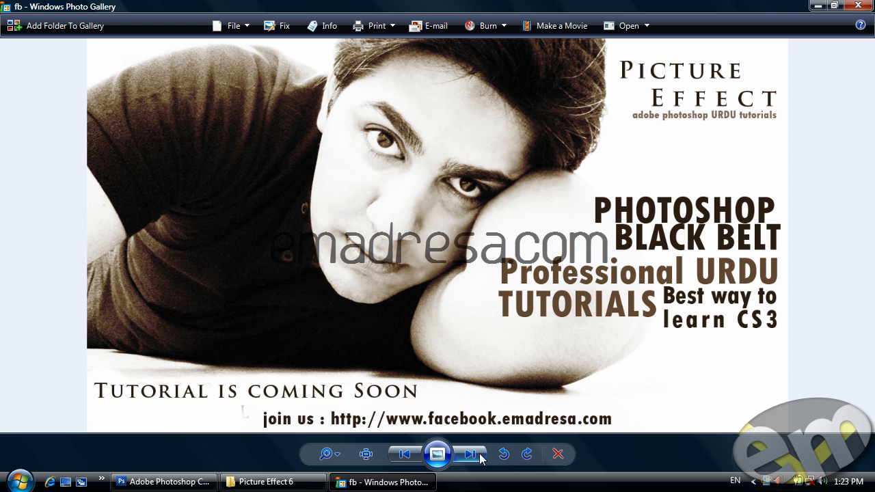
click(471, 454)
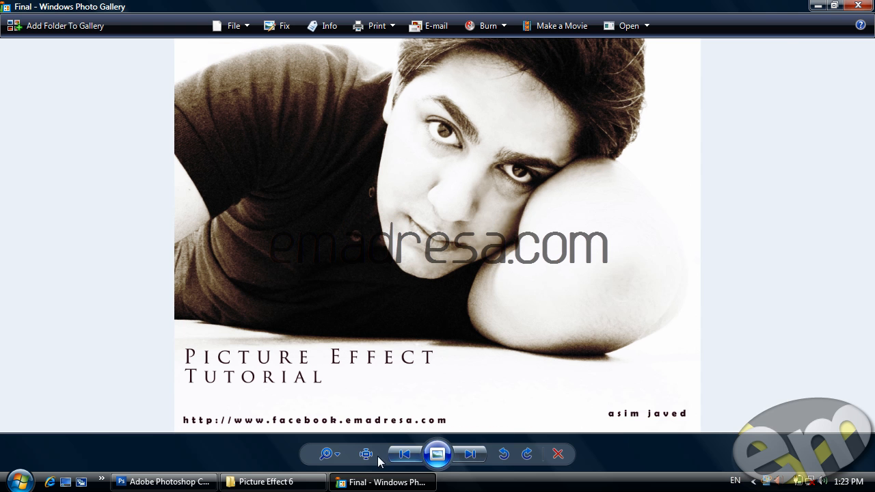
click(404, 454)
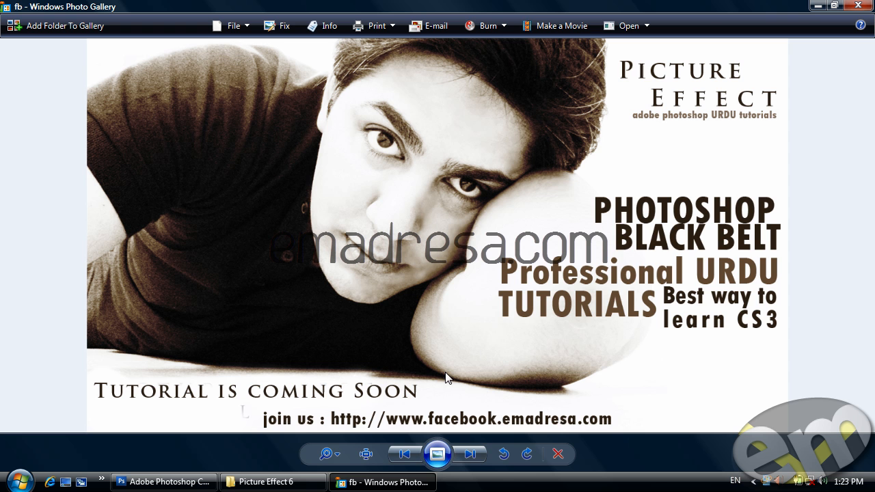
click(477, 460)
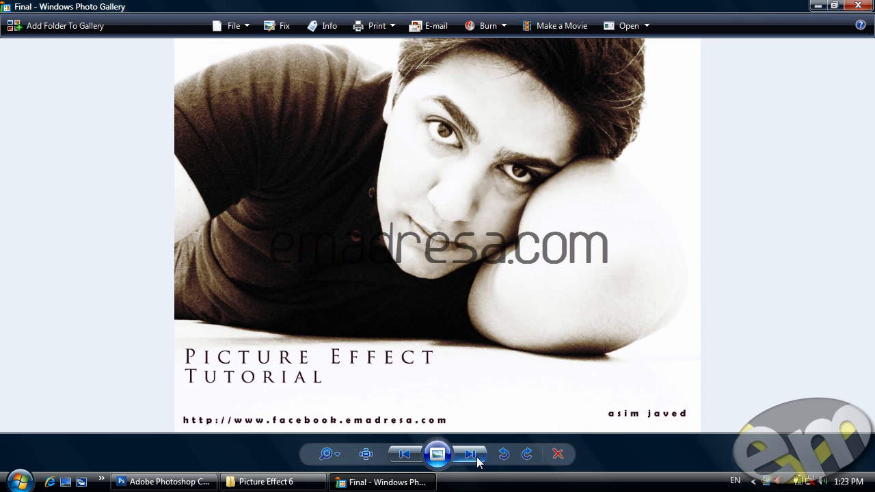
click(476, 460)
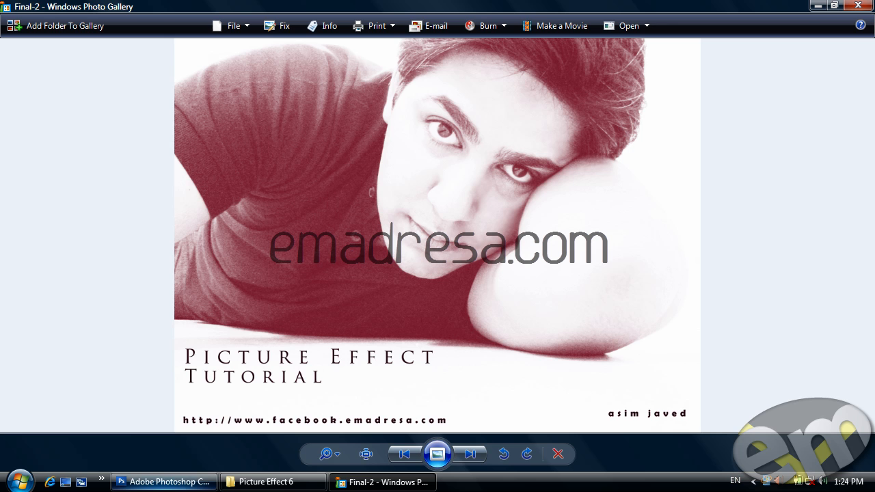
Step: Switch to Photoshop and examine the lower layers of Final.psd, toggling Layer 3 and the masked background copy to compare their effect
click(181, 486)
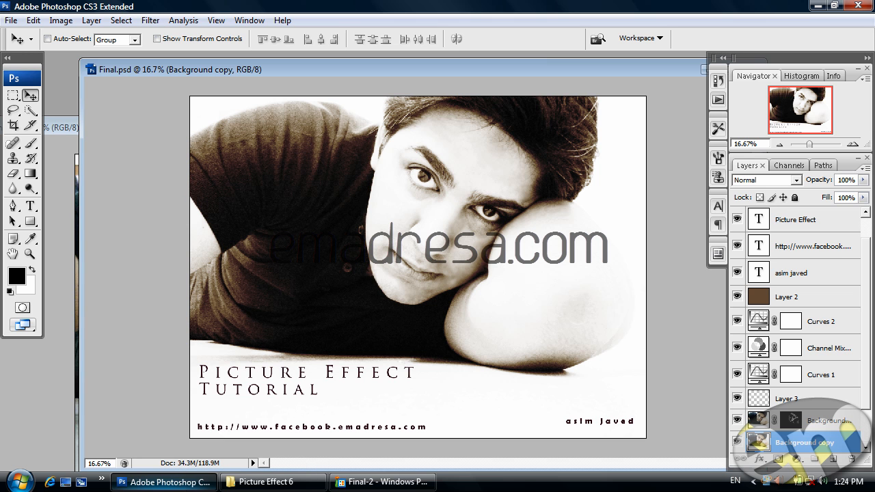
scroll(868, 424, down, 2)
scroll(870, 429, down, 1)
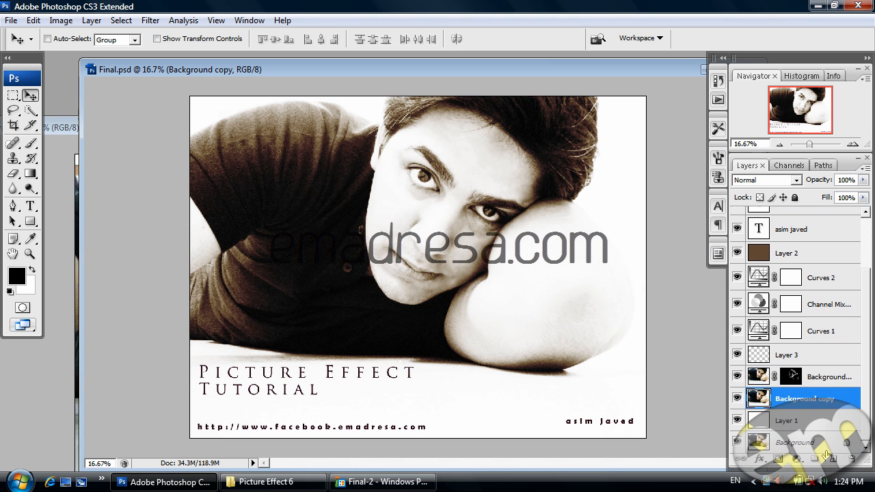
click(810, 445)
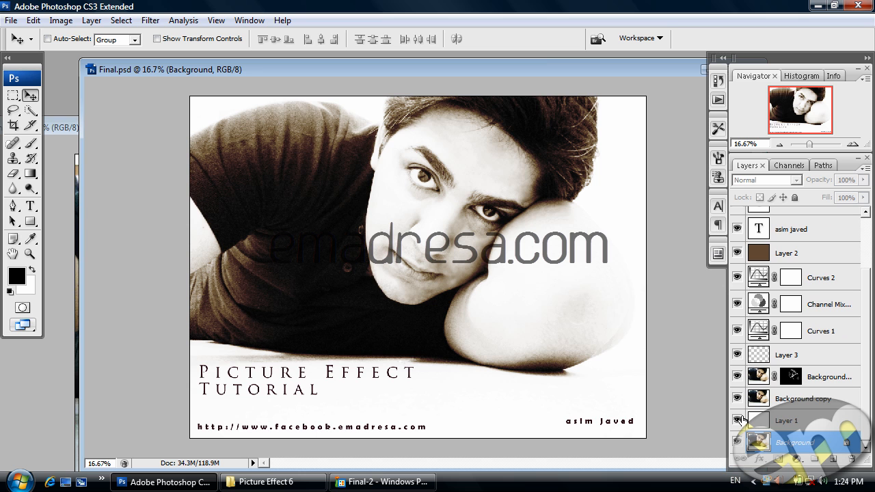
click(830, 402)
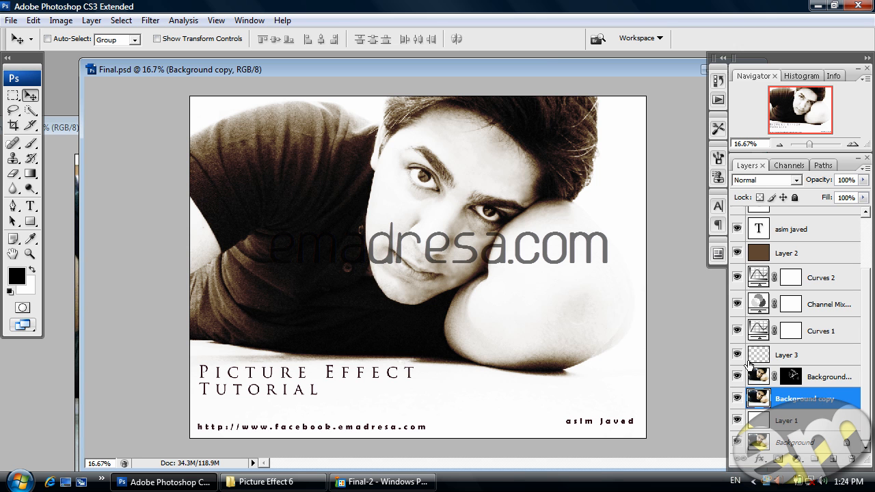
click(737, 376)
click(737, 355)
click(737, 377)
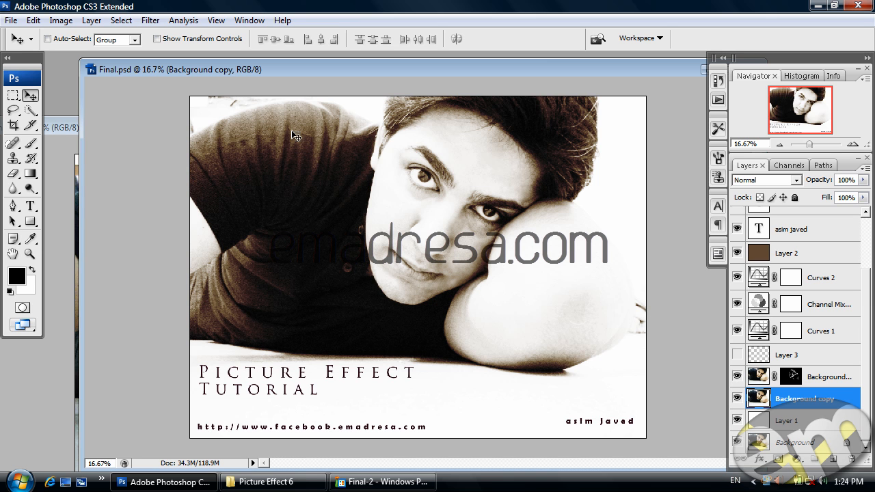
click(738, 355)
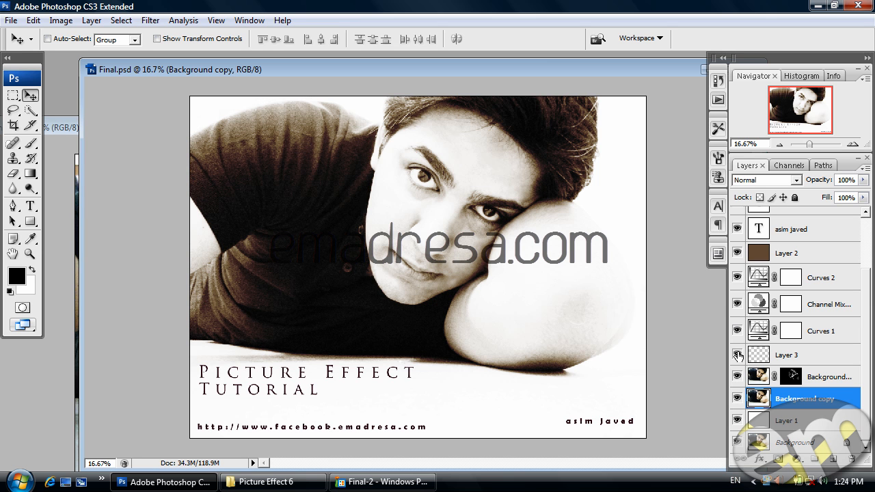
Step: Toggle the Curves 1, Channel Mixer and Curves 2 layers to examine their effects, and check the blend settings of Layer 2
click(737, 332)
click(737, 331)
click(737, 303)
click(737, 304)
click(737, 277)
click(737, 278)
click(771, 252)
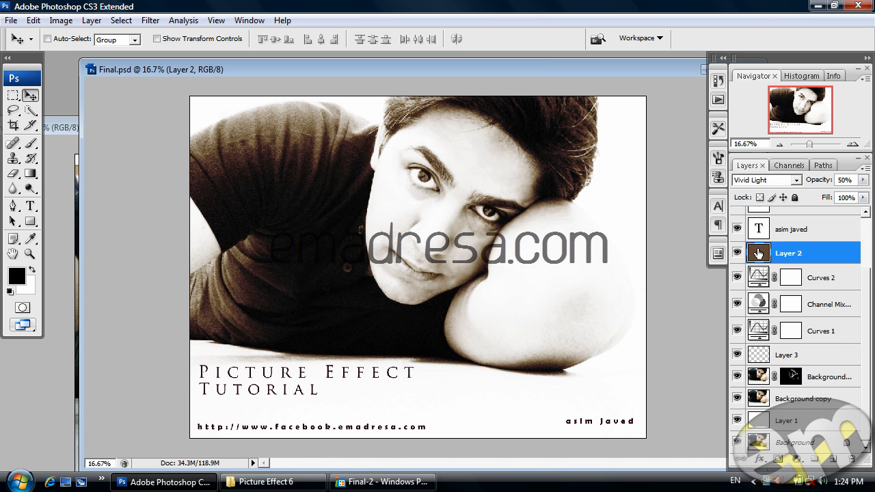
scroll(771, 285, up, 3)
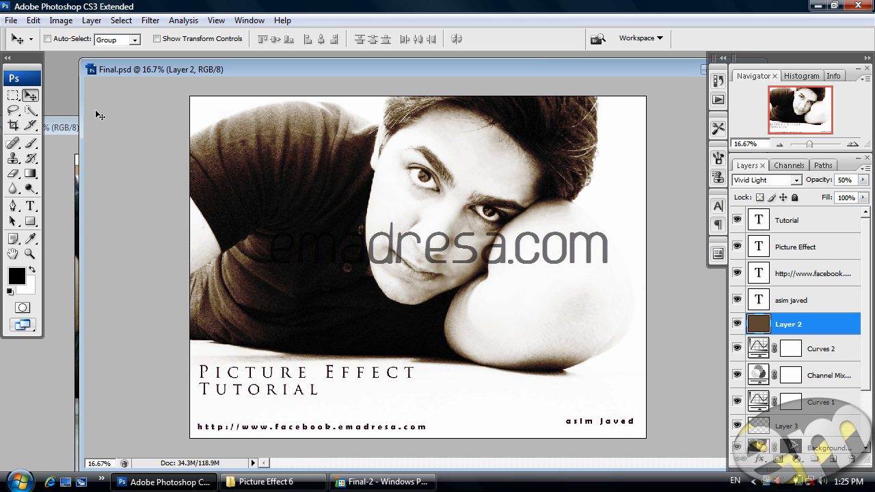
Step: Close Final.psd and reposition the original portrait's document window so that the whole photo is in view
drag(687, 69, 619, 71)
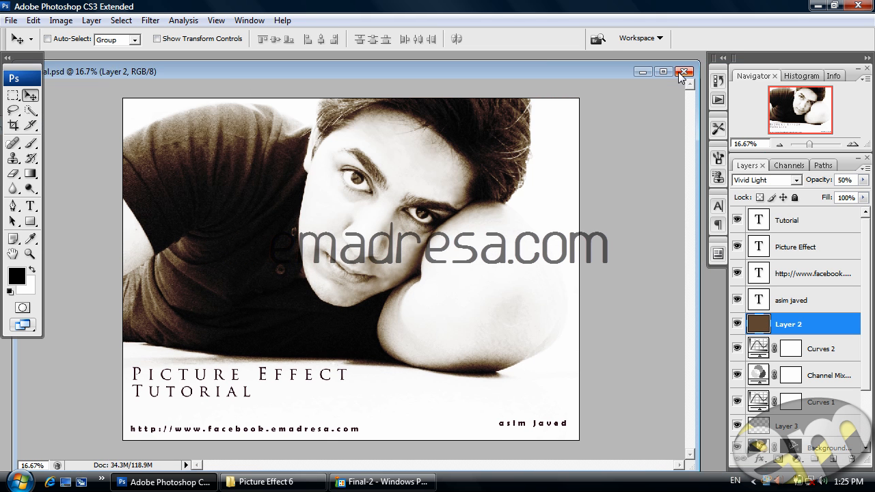
click(680, 71)
click(439, 197)
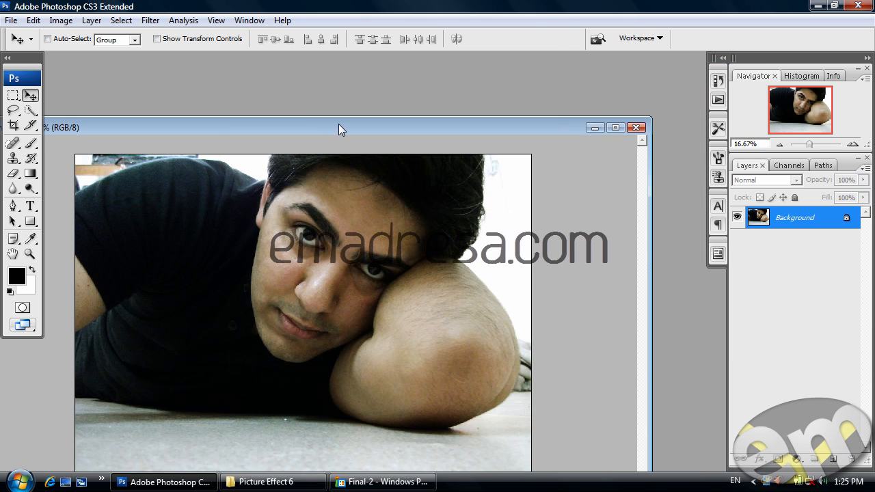
double_click(338, 127)
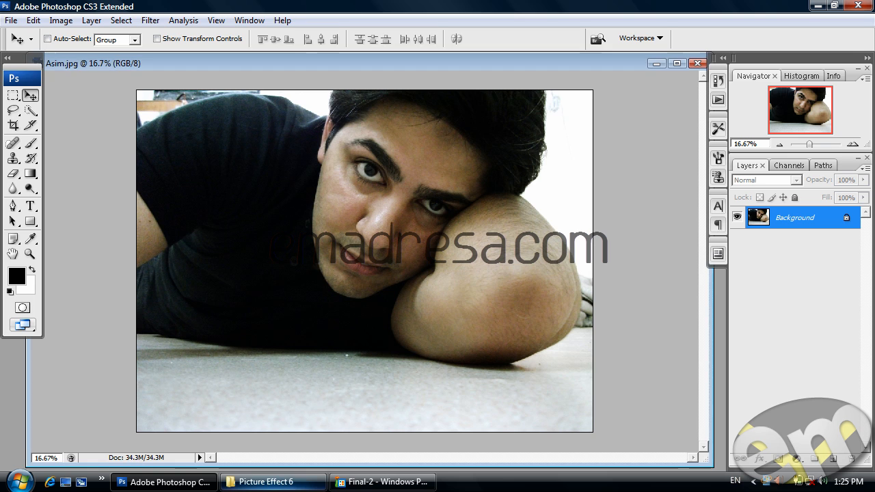
Step: Look at the original portrait file in the Picture Effect 6 folder and return to Photoshop
click(273, 482)
click(198, 179)
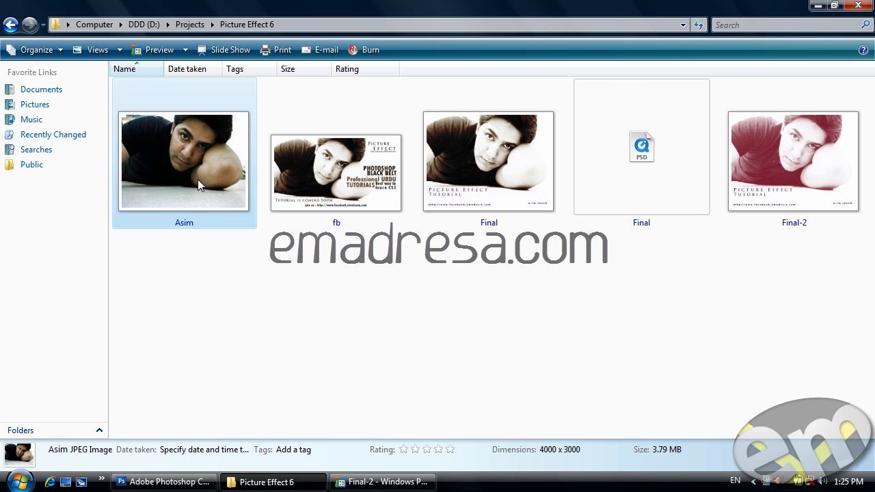
click(485, 372)
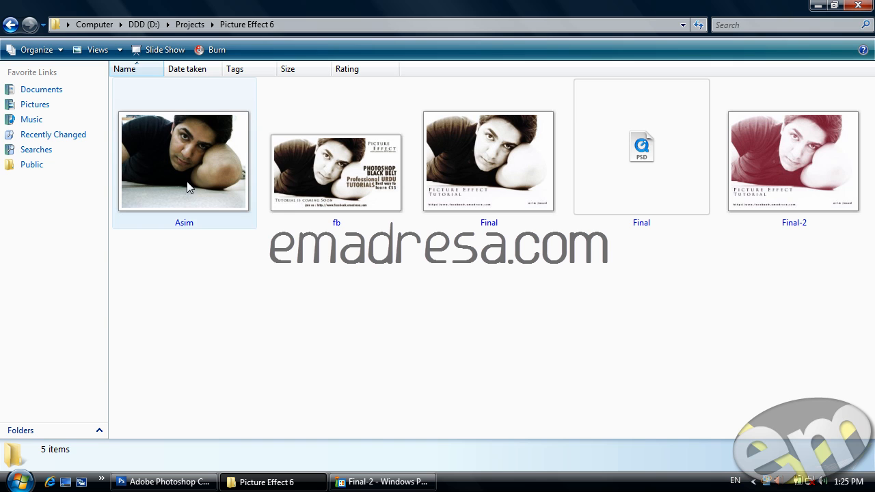
mouse_move(190, 187)
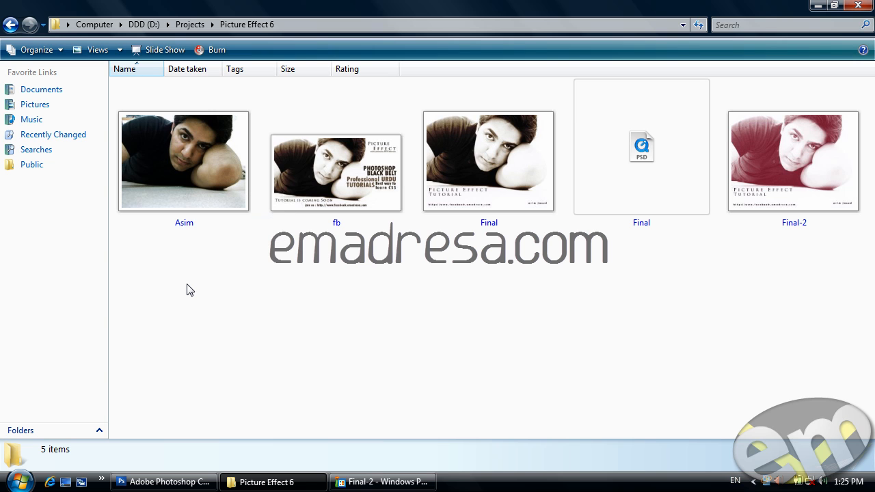
click(195, 482)
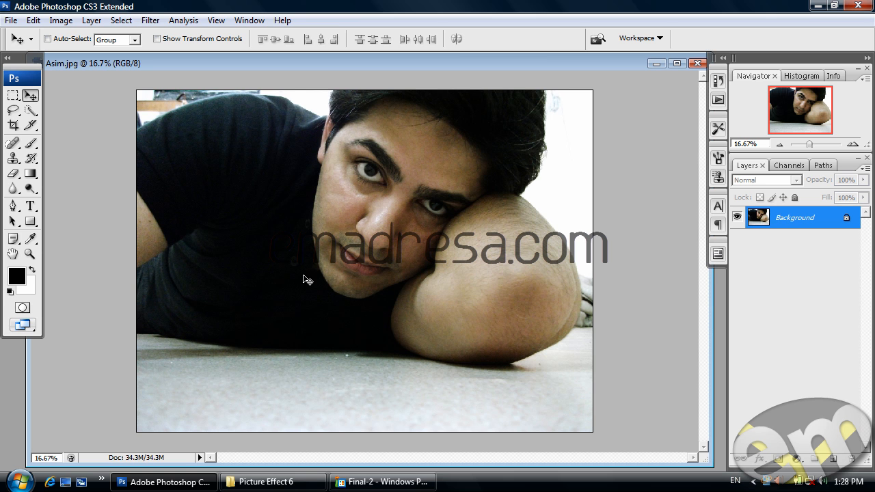
Step: Duplicate the Background layer, set the duplicate's blend mode to Screen, and toggle its visibility to compare the brightening
key(ctrl+j)
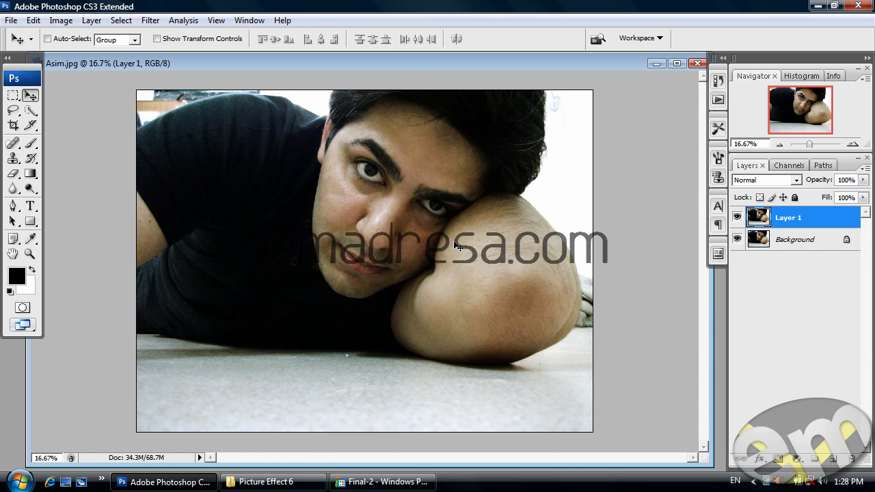
click(751, 180)
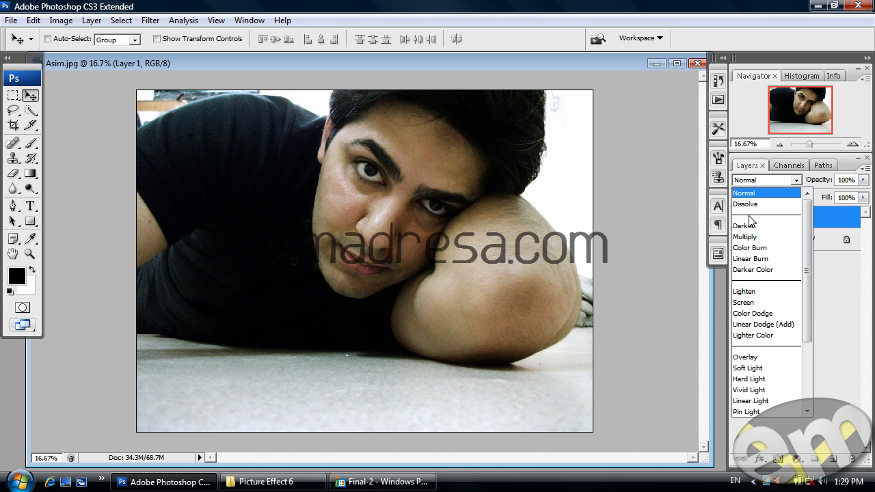
click(751, 302)
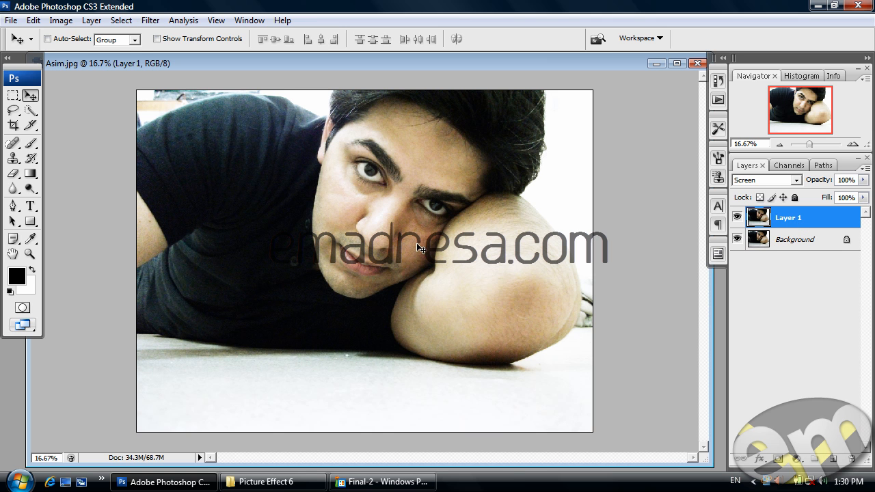
click(737, 218)
click(737, 218)
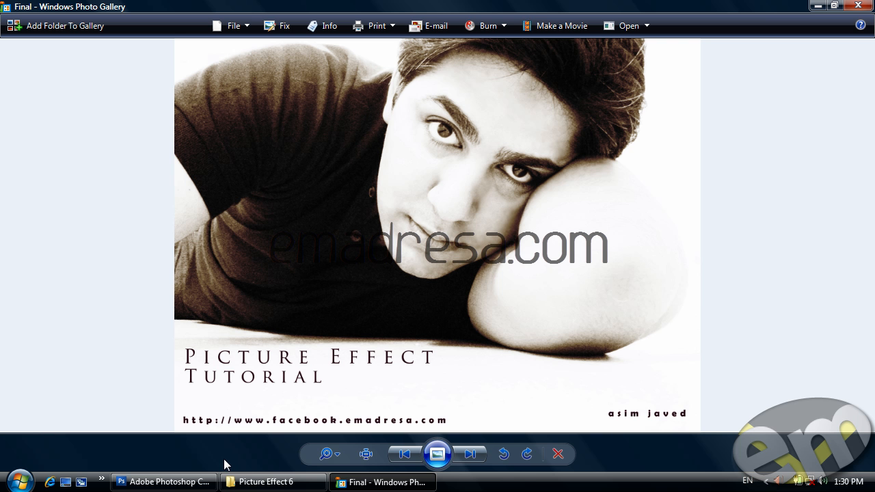
Step: Return to Photoshop, merge the Screen layer down into the Background, and duplicate the merged Background layer
click(194, 483)
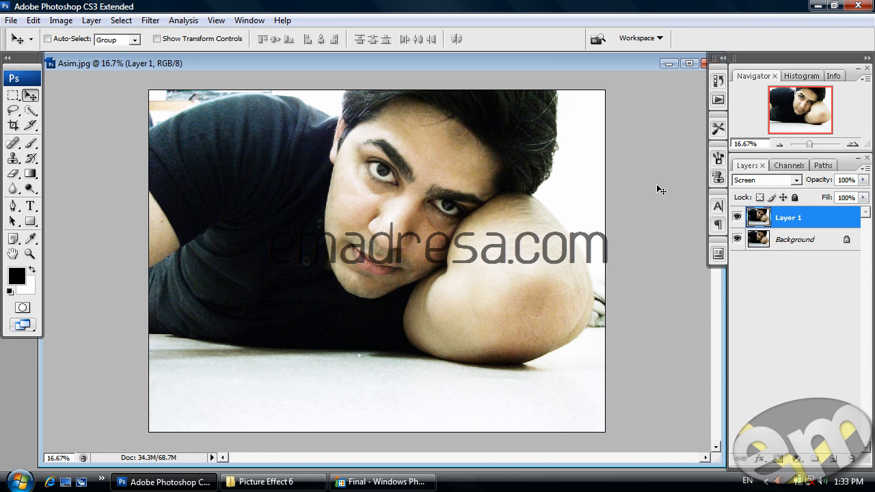
key(ctrl+e)
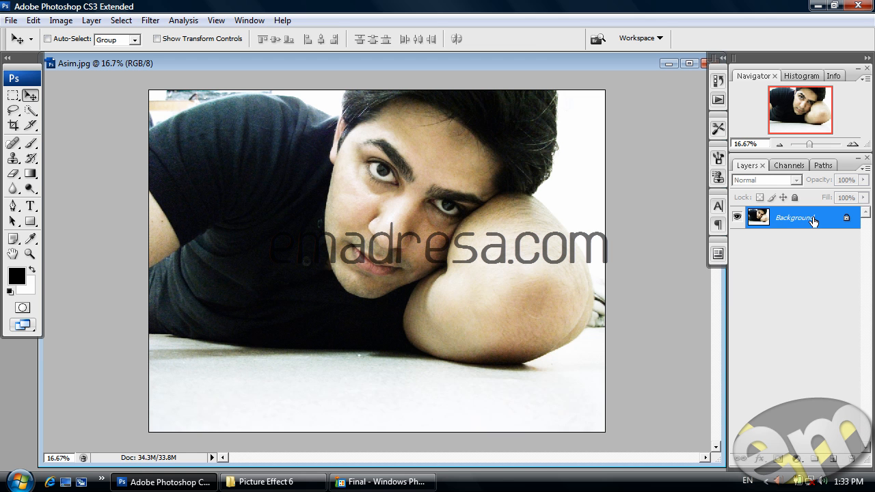
drag(812, 220, 832, 459)
Step: Apply a Gaussian Blur with a 6.0-pixel radius to the Background copy layer, checking the skin close up at 50%
click(29, 254)
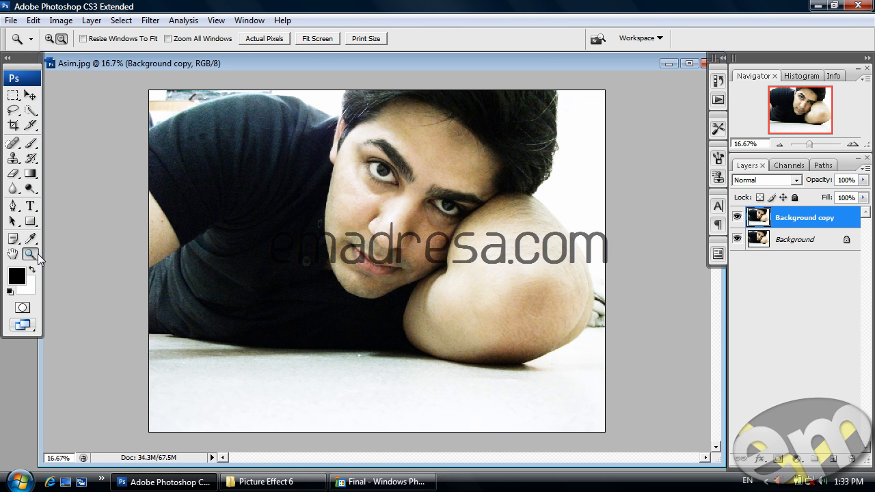
click(265, 38)
scroll(545, 279, up, 2)
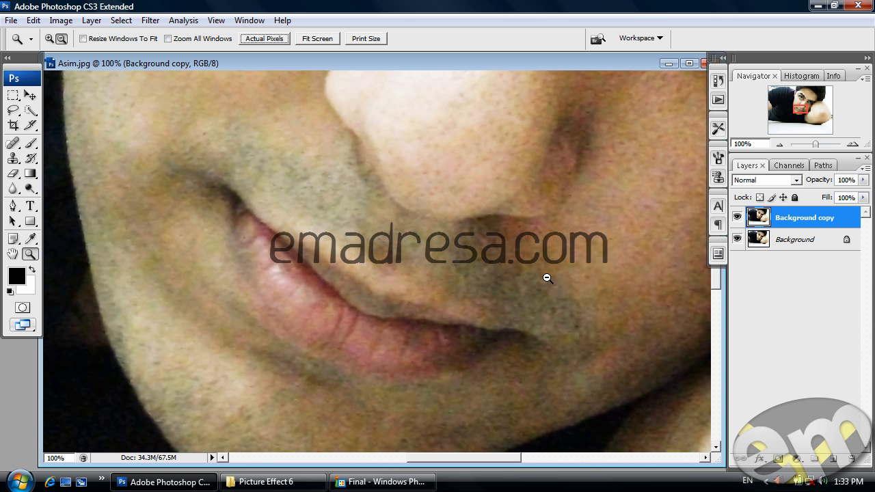
alt+click(537, 256)
alt+click(527, 253)
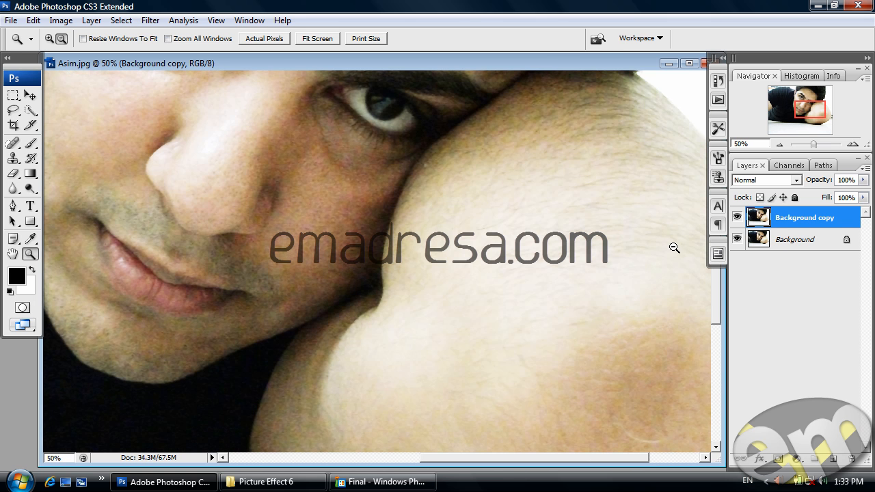
drag(332, 221, 409, 263)
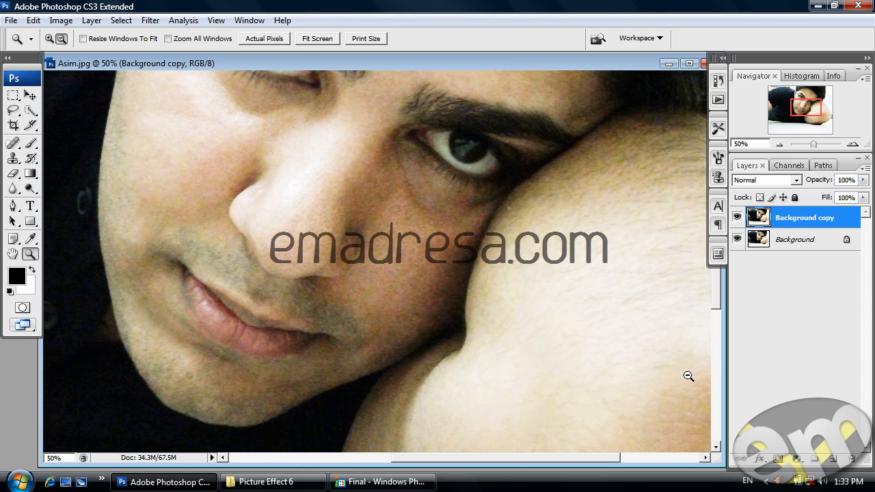
click(150, 20)
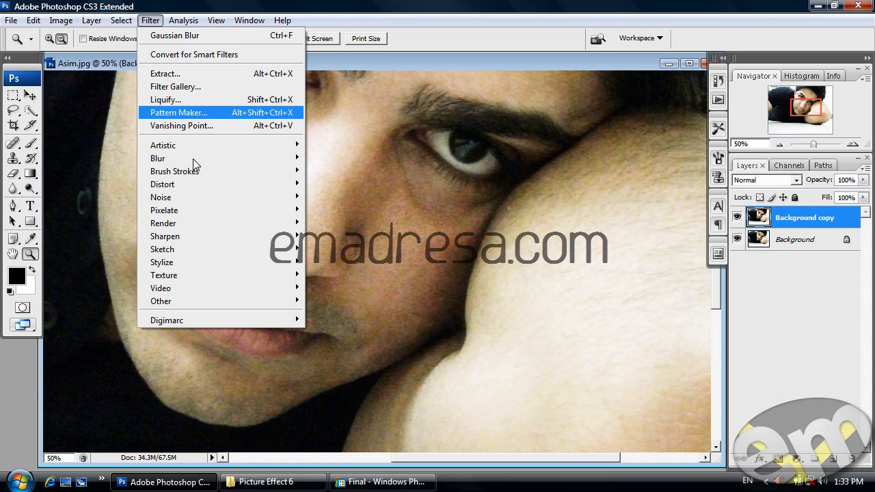
mouse_move(196, 164)
click(342, 209)
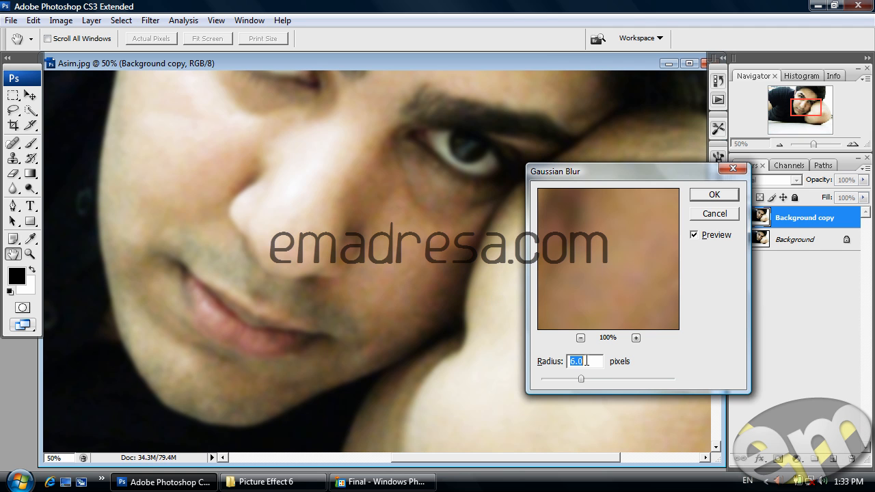
click(714, 196)
key(z)
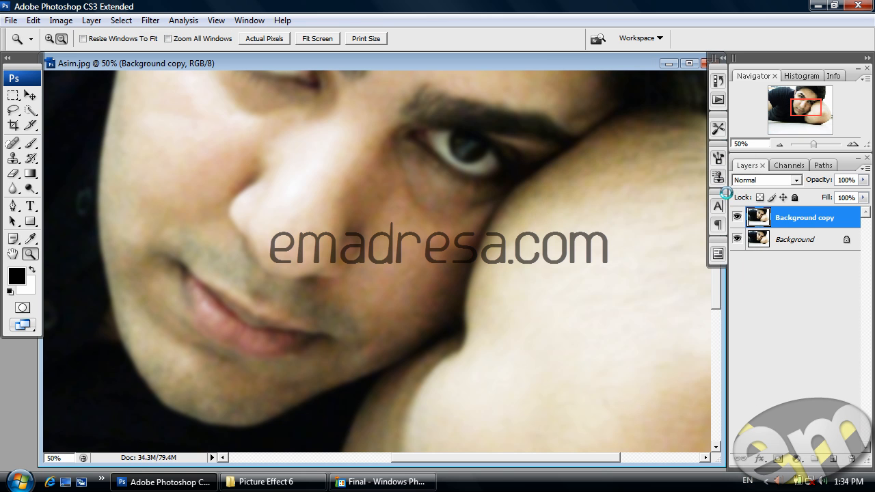
Step: Add a layer mask to the blurred Background copy and invert the mask to black
click(779, 458)
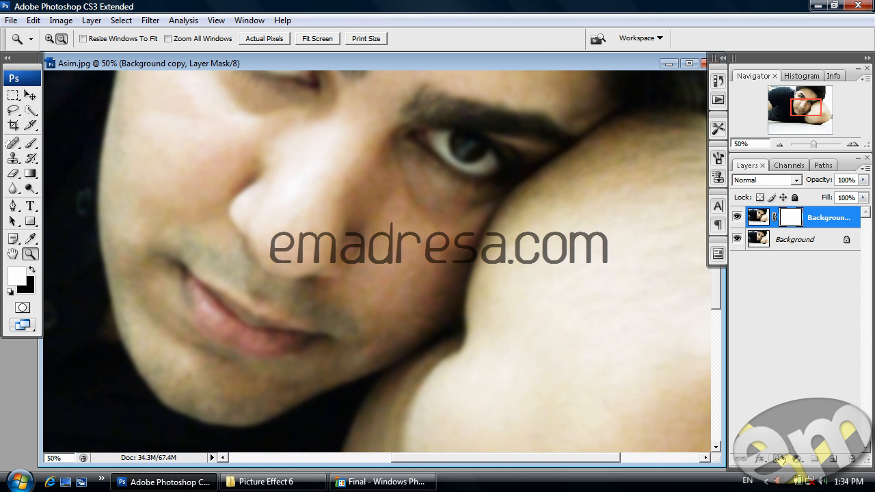
key(ctrl+i)
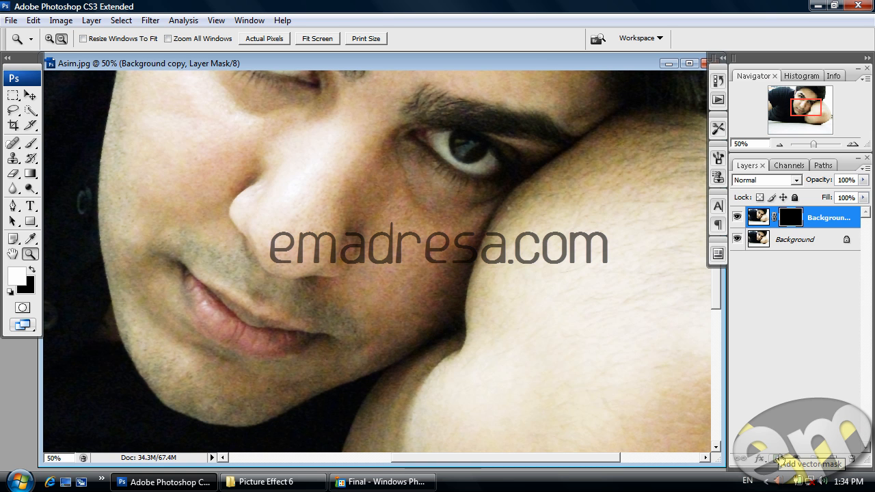
Step: Paint white on the blurred layer's mask over the cheek, nose and under-eye skin with a soft 137 px brush at 20% opacity
click(30, 143)
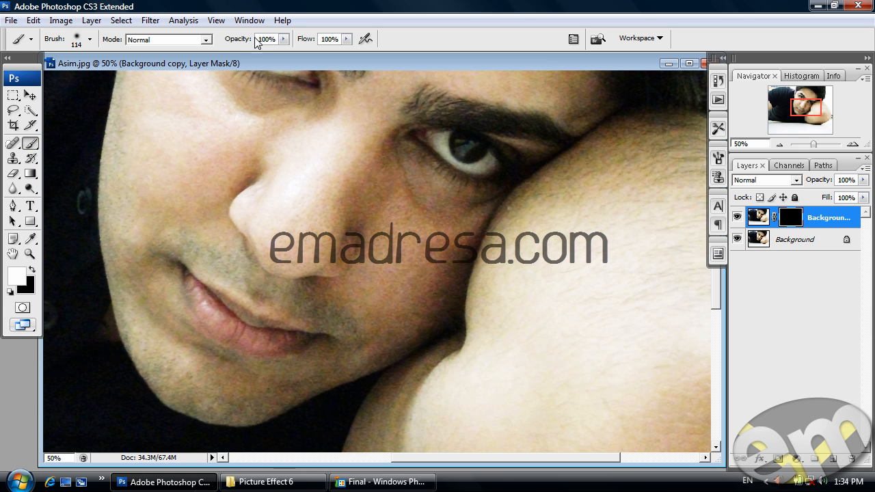
drag(240, 40, 186, 41)
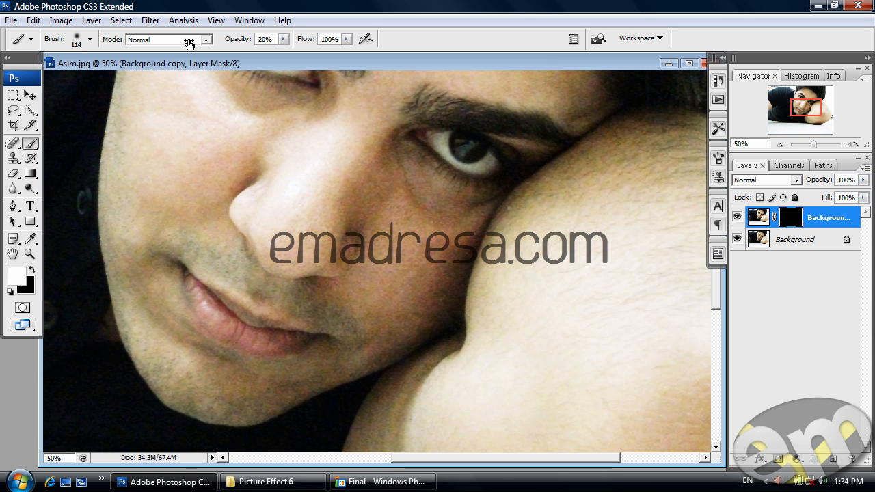
right_click(438, 238)
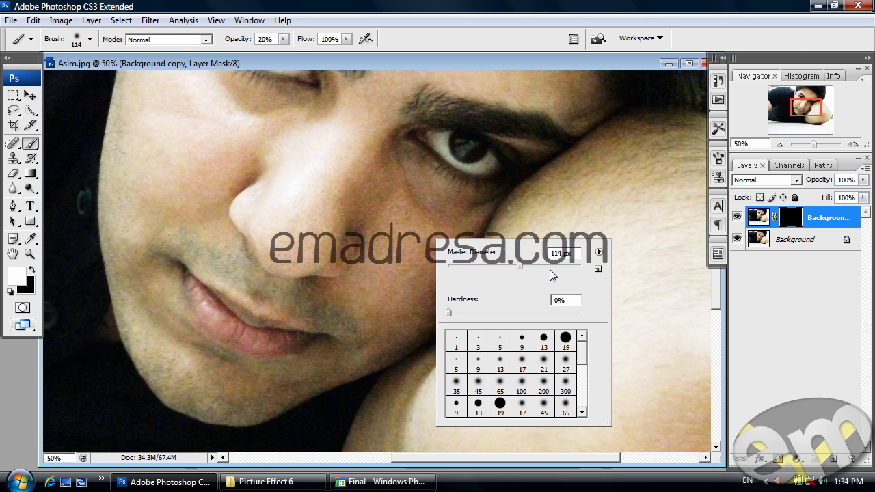
drag(520, 265, 527, 267)
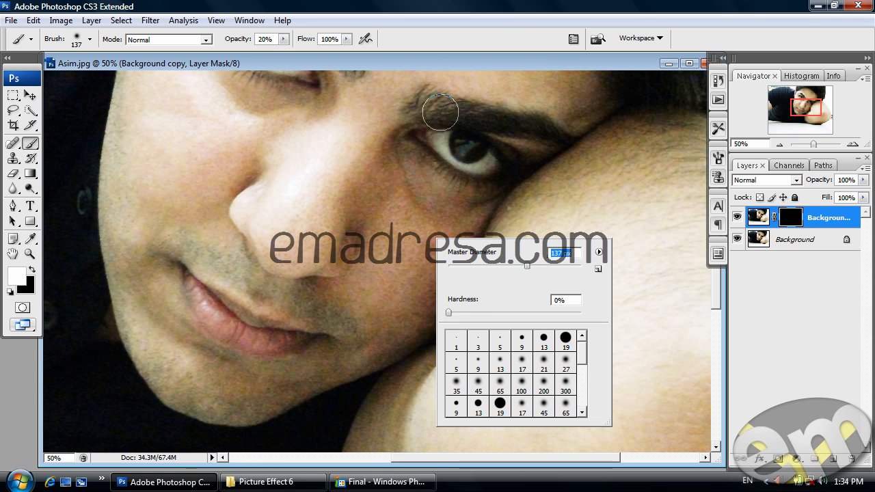
click(436, 64)
mouse_move(443, 231)
mouse_down()
mouse_move(385, 325)
mouse_move(436, 281)
mouse_move(413, 311)
mouse_move(381, 323)
mouse_move(374, 285)
mouse_move(354, 305)
mouse_move(388, 238)
mouse_move(383, 298)
mouse_move(386, 186)
mouse_move(381, 230)
mouse_move(378, 149)
mouse_move(322, 258)
mouse_move(314, 227)
mouse_move(282, 258)
mouse_move(314, 210)
mouse_move(294, 247)
mouse_move(344, 246)
mouse_move(394, 219)
mouse_move(373, 171)
mouse_move(355, 217)
mouse_move(376, 177)
mouse_move(422, 233)
mouse_move(461, 227)
mouse_move(441, 277)
mouse_move(451, 251)
mouse_move(400, 329)
mouse_move(426, 302)
mouse_move(365, 348)
mouse_move(380, 244)
mouse_move(355, 297)
mouse_move(302, 289)
mouse_move(354, 329)
mouse_move(334, 307)
mouse_move(352, 346)
mouse_move(249, 397)
mouse_move(300, 385)
mouse_move(244, 395)
mouse_move(173, 373)
mouse_move(224, 406)
mouse_move(171, 375)
mouse_move(112, 296)
mouse_move(394, 218)
mouse_move(367, 268)
mouse_move(381, 209)
mouse_move(367, 286)
mouse_move(325, 294)
mouse_move(380, 313)
mouse_up()
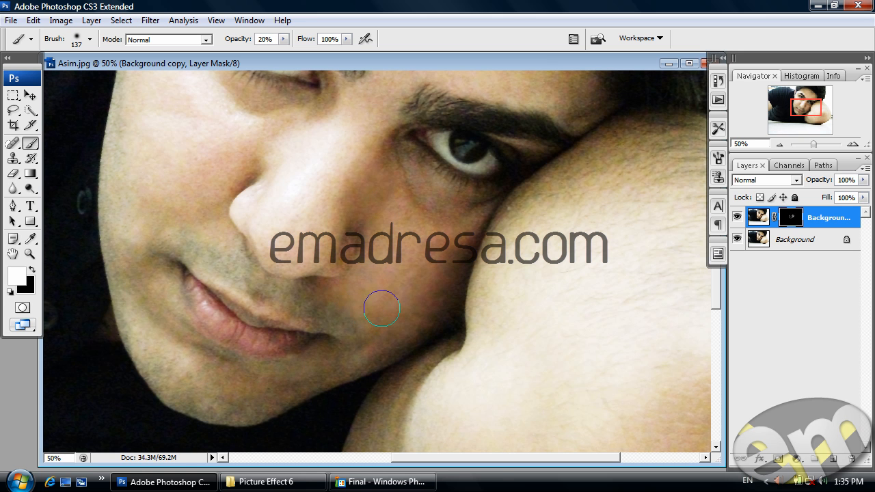
drag(387, 248, 414, 335)
drag(457, 206, 390, 327)
mouse_move(443, 275)
mouse_down()
mouse_move(363, 224)
mouse_move(462, 281)
mouse_move(355, 243)
mouse_move(267, 146)
mouse_move(324, 192)
mouse_move(274, 126)
mouse_move(346, 185)
mouse_move(268, 113)
mouse_move(244, 124)
mouse_move(218, 117)
mouse_move(273, 91)
mouse_move(326, 158)
mouse_move(374, 153)
mouse_move(363, 146)
mouse_move(314, 162)
mouse_move(359, 145)
mouse_move(427, 247)
mouse_move(398, 175)
mouse_move(451, 252)
mouse_move(482, 269)
mouse_move(392, 242)
mouse_move(401, 275)
mouse_move(367, 278)
mouse_move(322, 319)
mouse_move(362, 263)
mouse_move(315, 347)
mouse_move(356, 280)
mouse_move(317, 325)
mouse_move(404, 263)
mouse_move(505, 302)
mouse_move(502, 247)
mouse_move(511, 233)
mouse_move(533, 315)
mouse_move(532, 274)
mouse_move(497, 205)
mouse_move(414, 131)
mouse_move(473, 210)
mouse_move(422, 176)
mouse_move(469, 223)
mouse_move(402, 167)
mouse_move(387, 123)
mouse_move(298, 101)
mouse_move(348, 99)
mouse_move(264, 99)
mouse_move(292, 89)
mouse_move(318, 128)
mouse_move(387, 188)
mouse_up()
drag(382, 214, 356, 150)
mouse_move(400, 229)
mouse_down()
mouse_move(401, 185)
mouse_move(442, 117)
mouse_up()
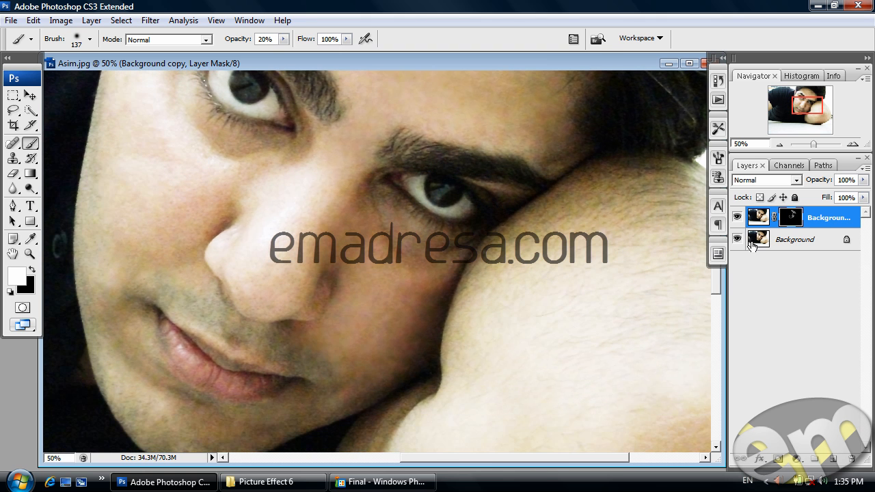
Step: Compare the skin with and without the masked blur layer at 100% magnification, and view the whole picture
click(737, 217)
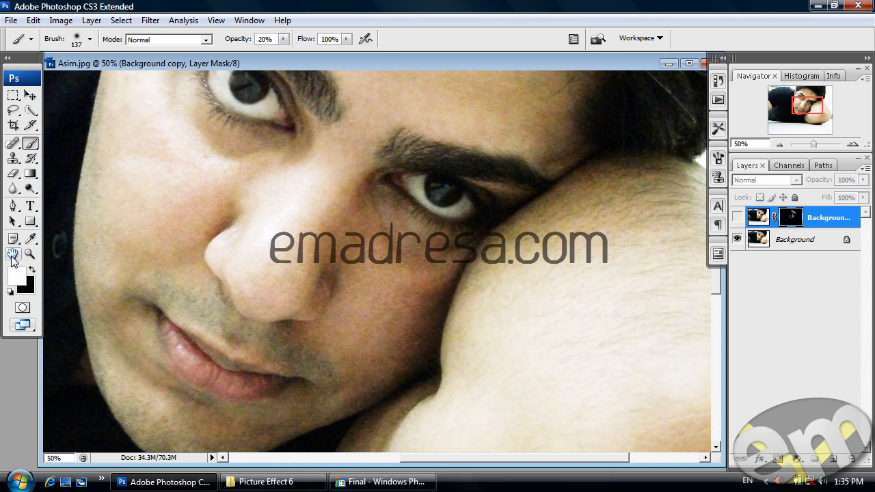
click(30, 255)
click(281, 43)
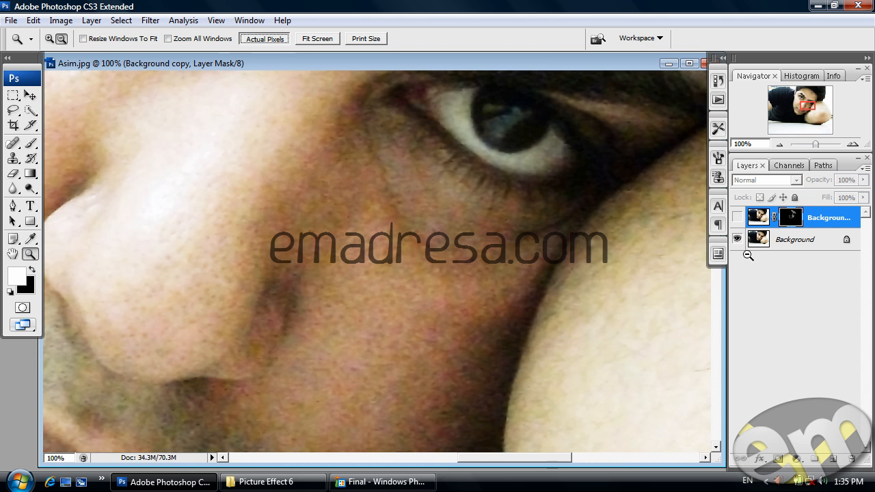
click(737, 217)
click(737, 218)
click(737, 218)
click(737, 218)
click(737, 220)
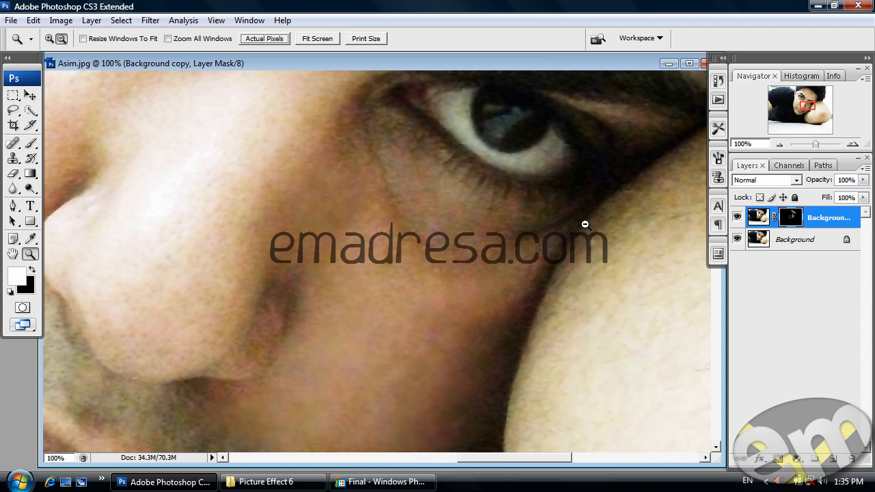
click(341, 244)
click(348, 275)
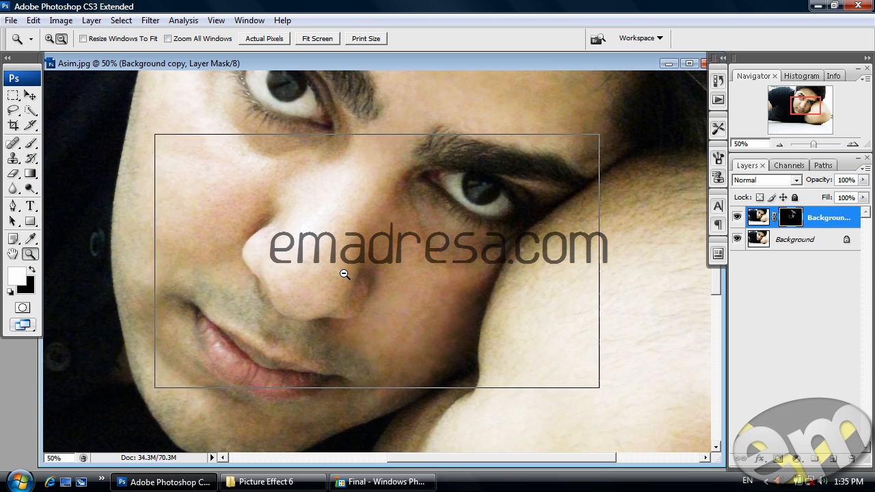
click(345, 274)
click(344, 274)
scroll(345, 274, up, 1)
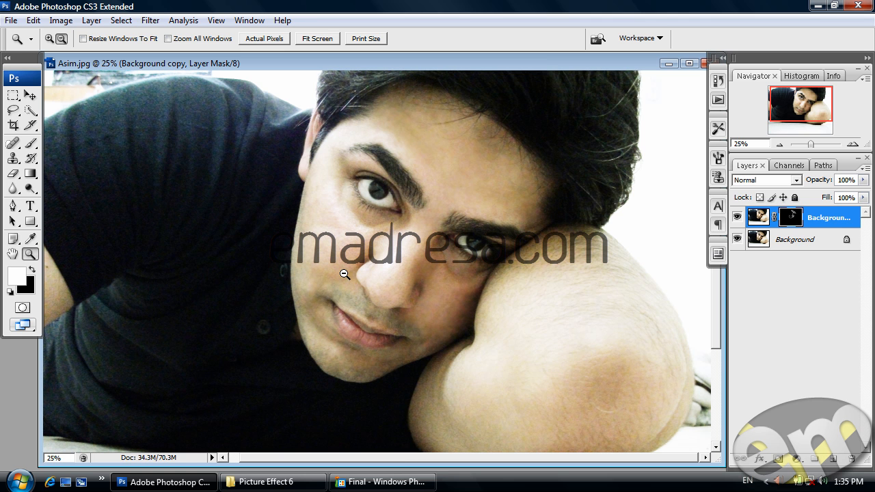
click(373, 254)
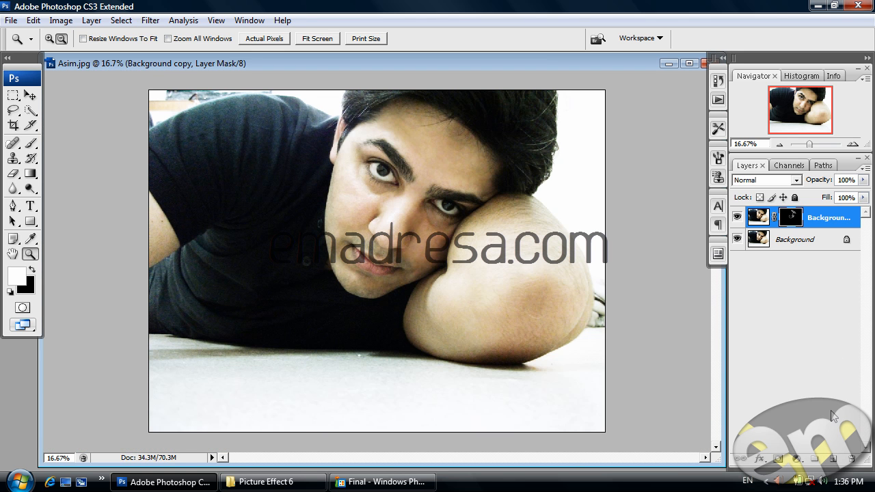
Step: Add a Curves adjustment layer that brightens the RGB curve with a point at input 84, output 154
click(796, 461)
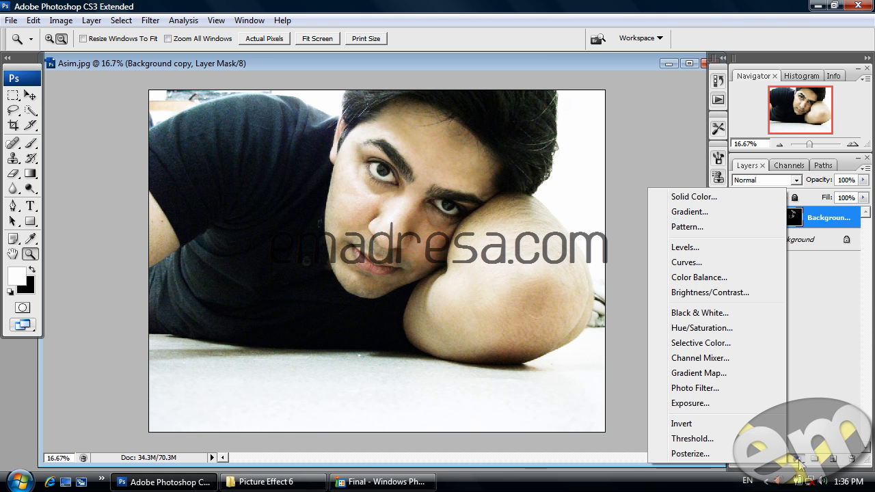
click(699, 263)
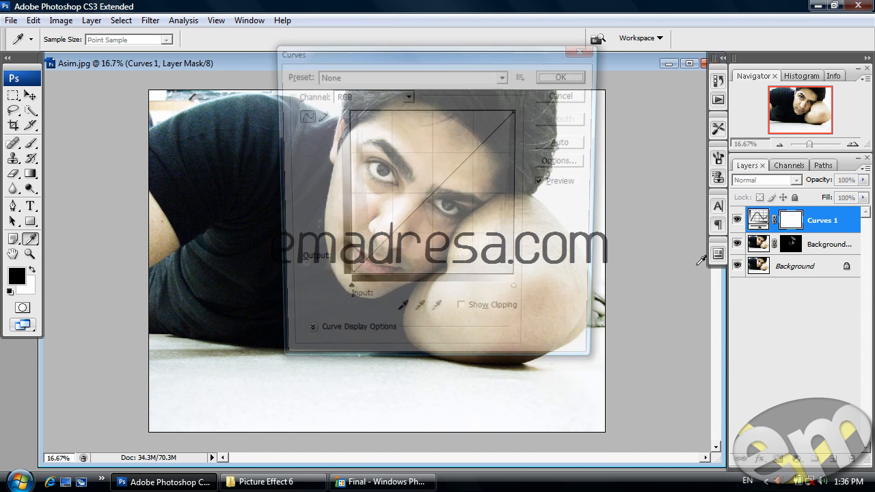
drag(500, 58, 537, 114)
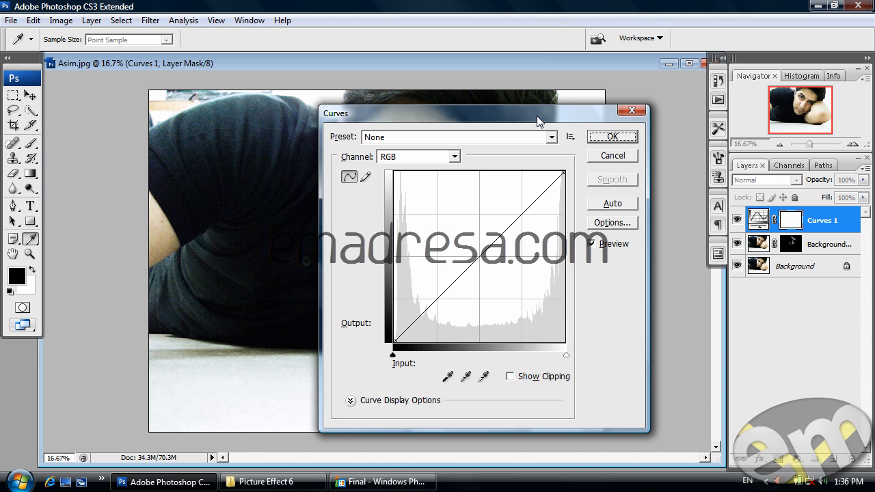
click(551, 137)
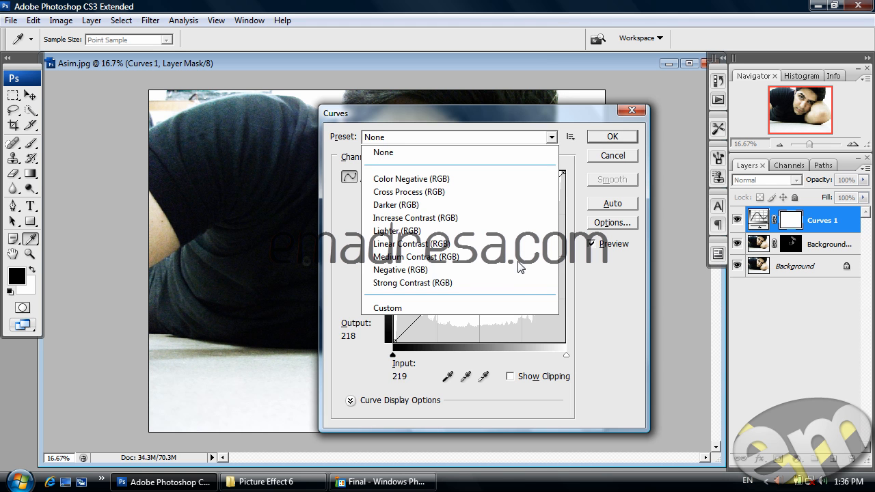
click(590, 299)
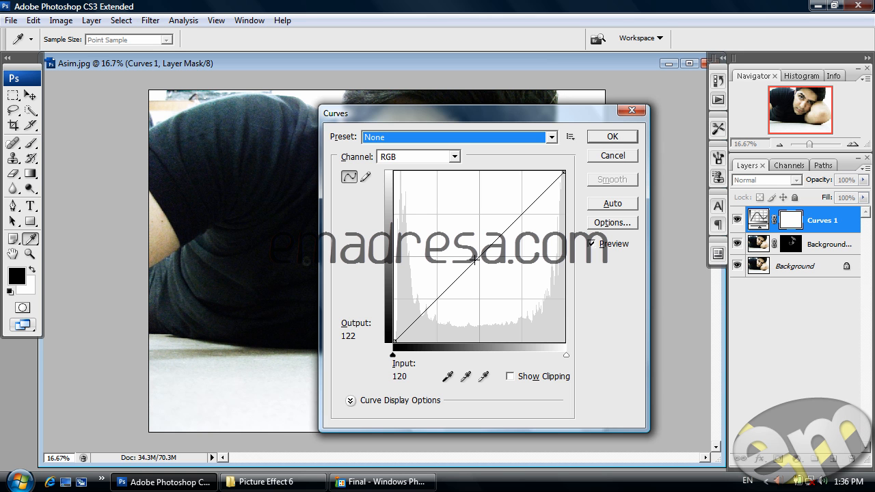
drag(481, 256, 459, 242)
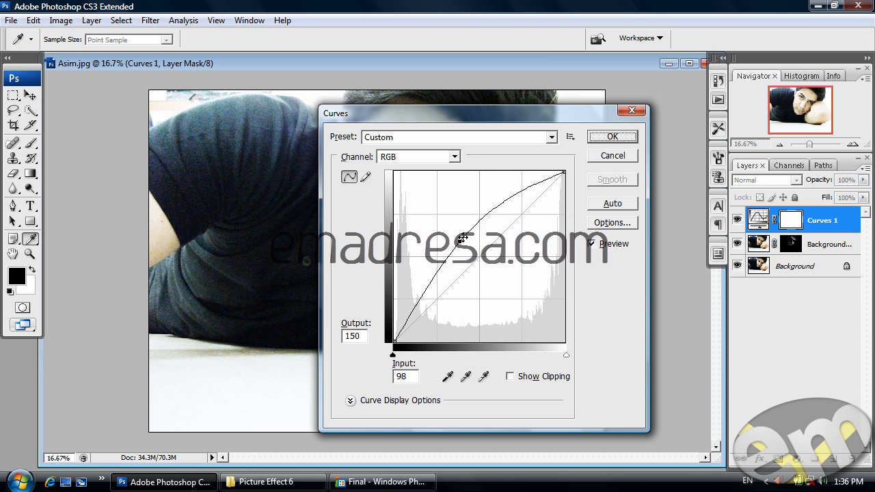
drag(469, 117, 712, 137)
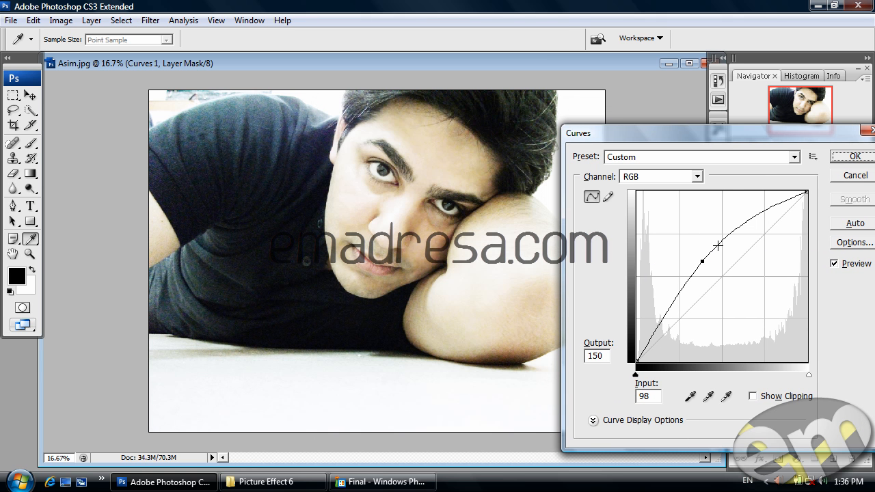
drag(702, 262, 692, 258)
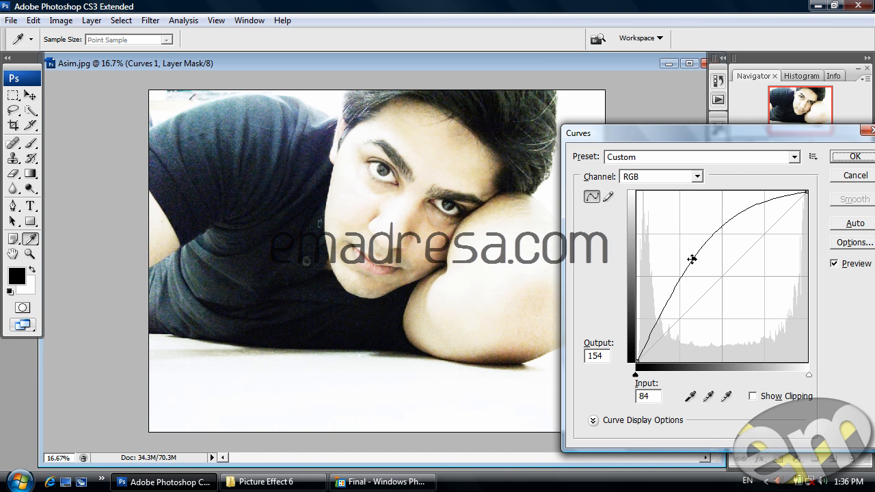
drag(725, 134, 729, 100)
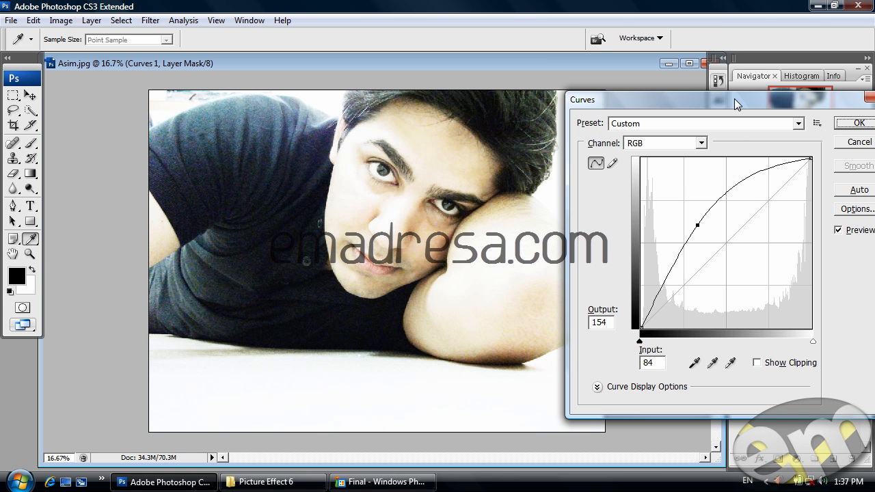
drag(734, 98, 735, 99)
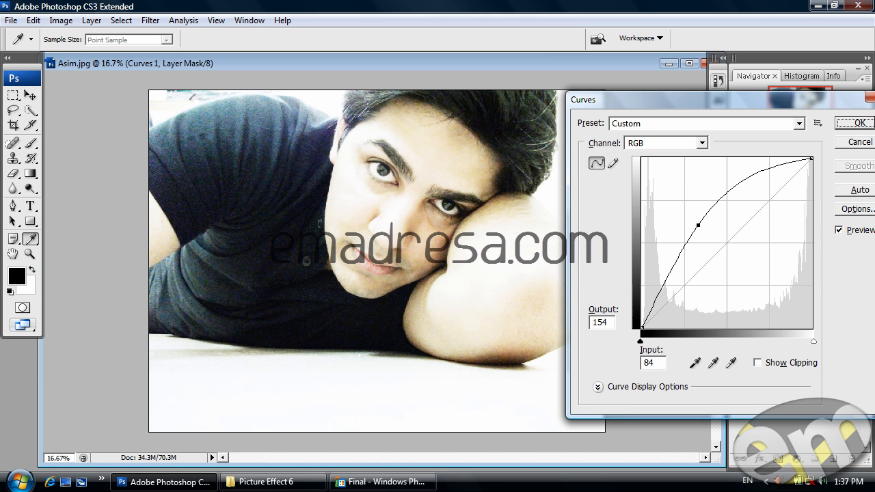
click(854, 123)
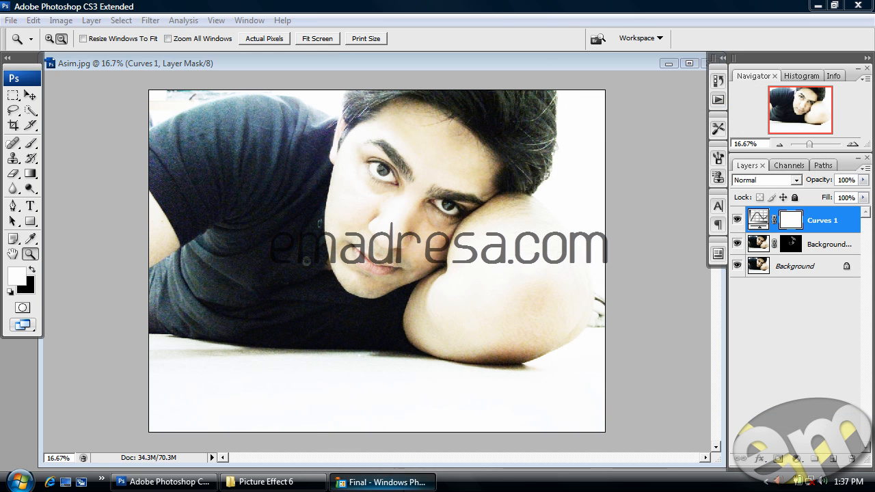
Step: Check the Final reference image in Windows Photo Gallery, then return to Photoshop and add a Channel Mixer adjustment layer
click(380, 482)
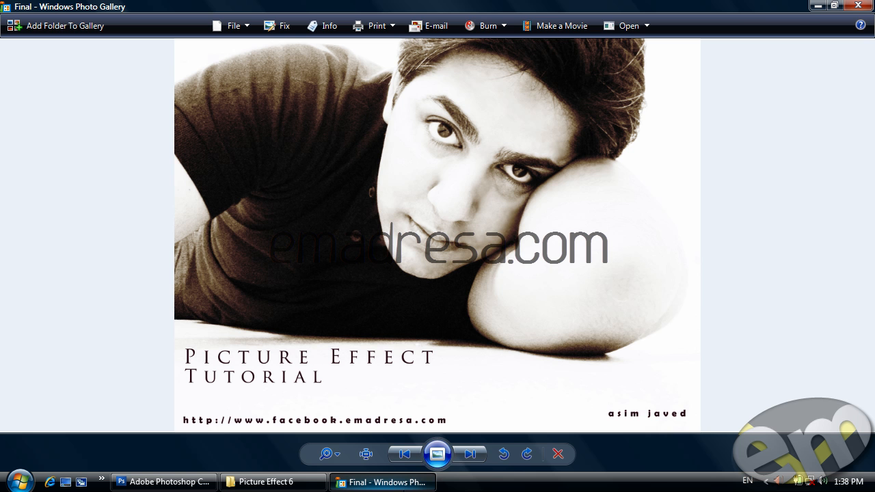
click(403, 482)
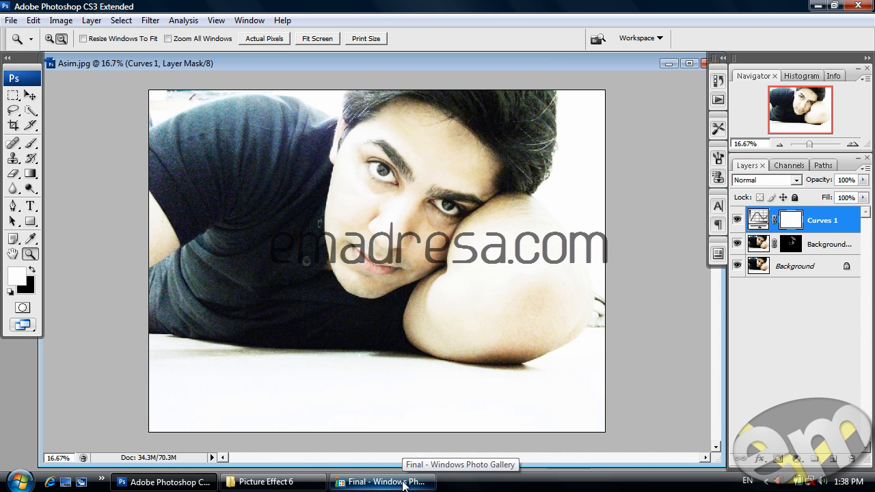
click(796, 461)
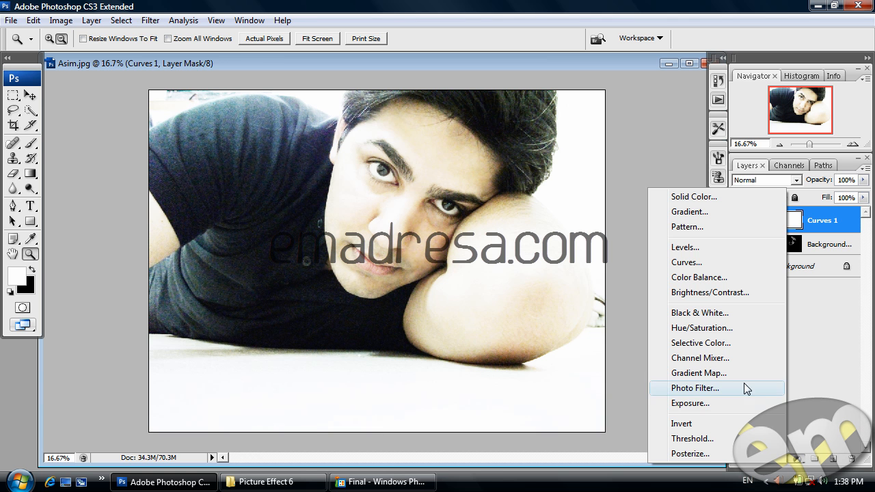
click(739, 358)
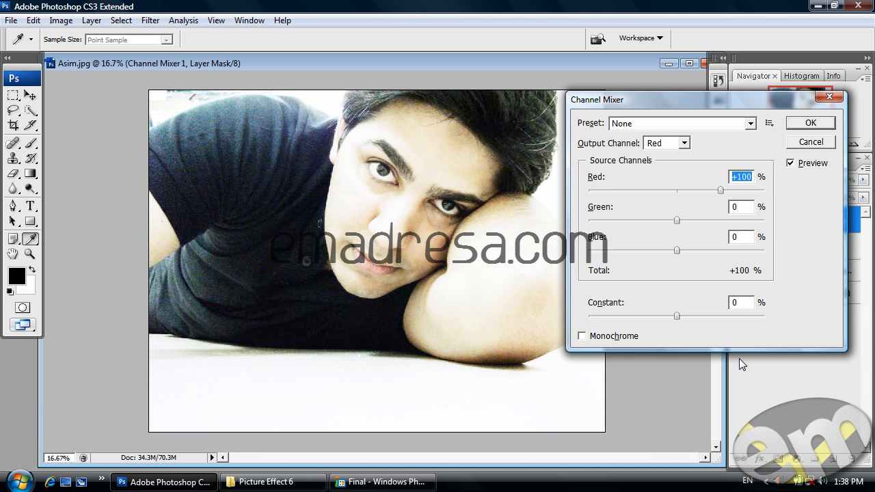
Step: Try the Black & White with Blue Filter, Black & White Infrared and Black & White with Green Filter presets in the Channel Mixer
click(751, 127)
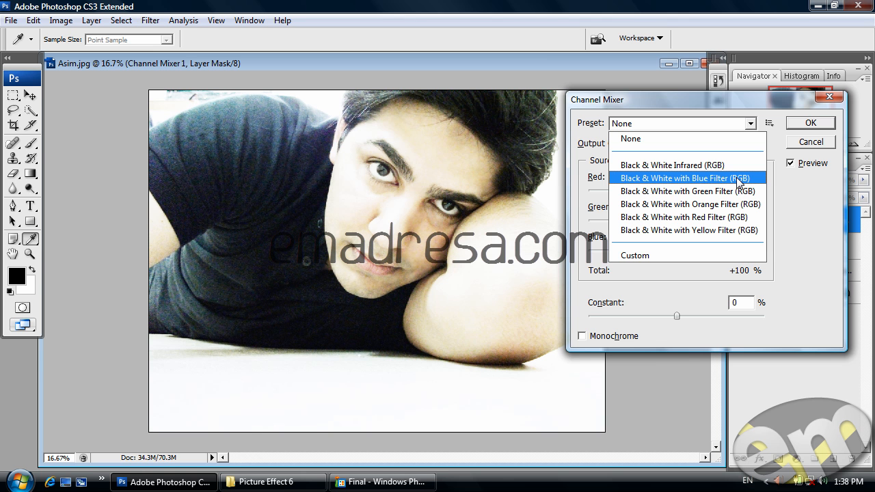
click(738, 178)
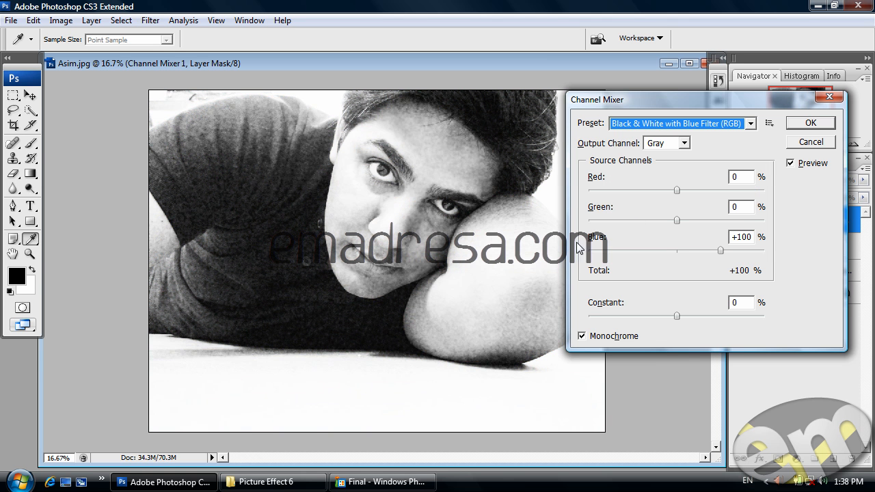
click(744, 127)
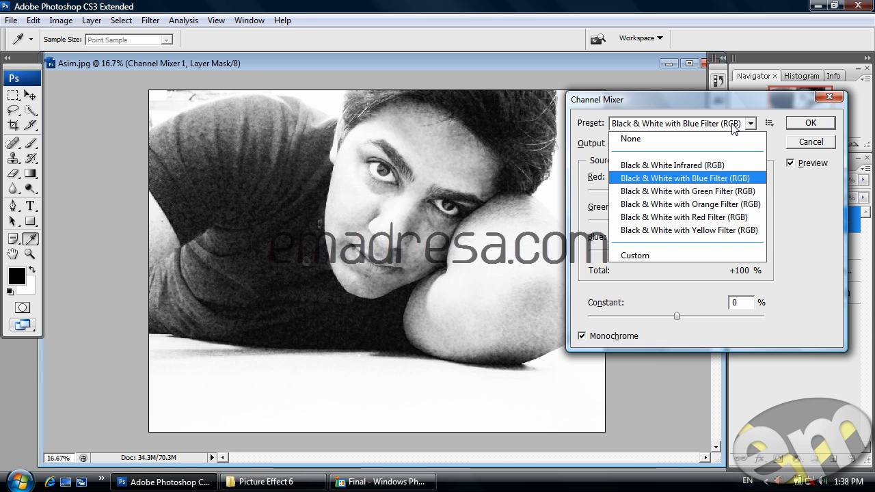
click(726, 165)
click(726, 129)
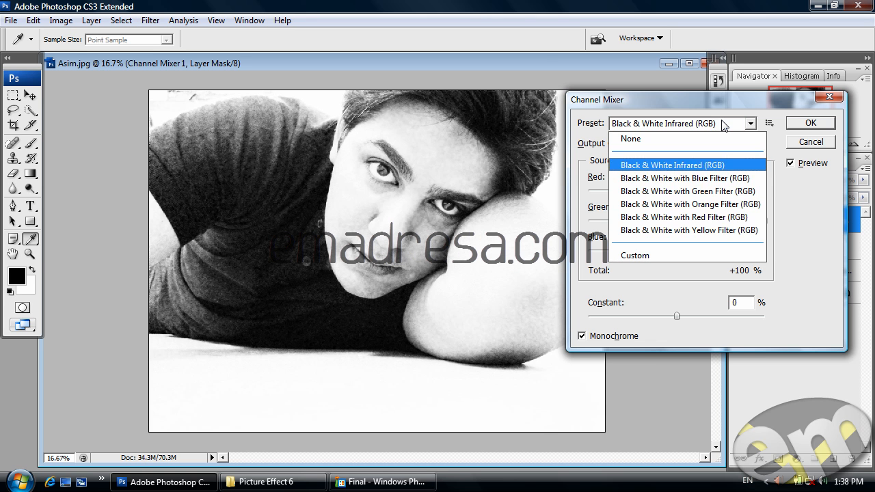
click(729, 194)
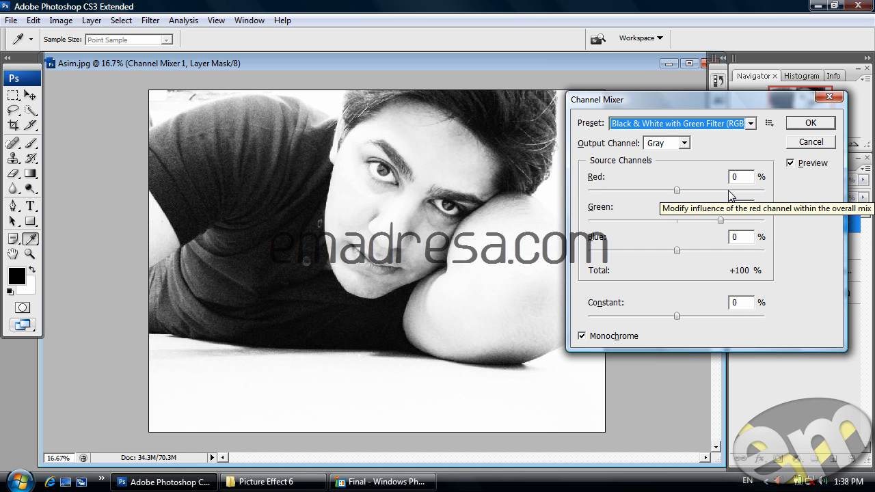
Step: Apply the Black & White with Orange Filter (RGB) preset to the Channel Mixer layer
click(704, 123)
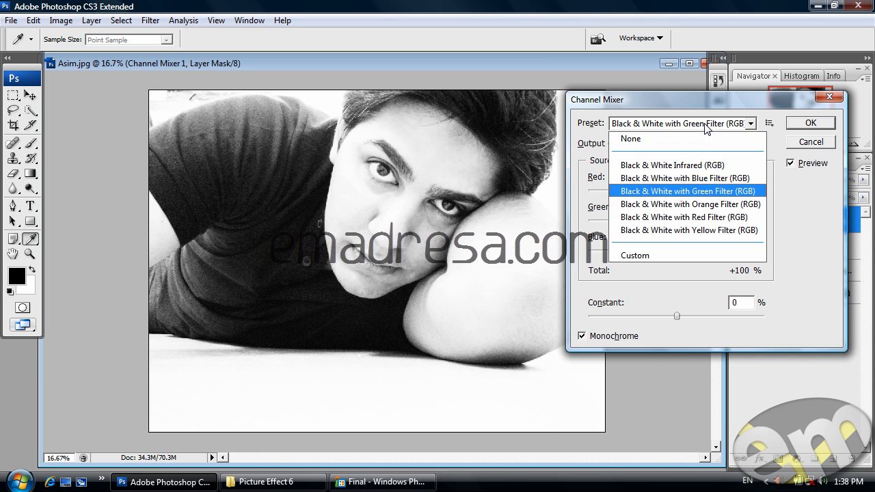
click(703, 205)
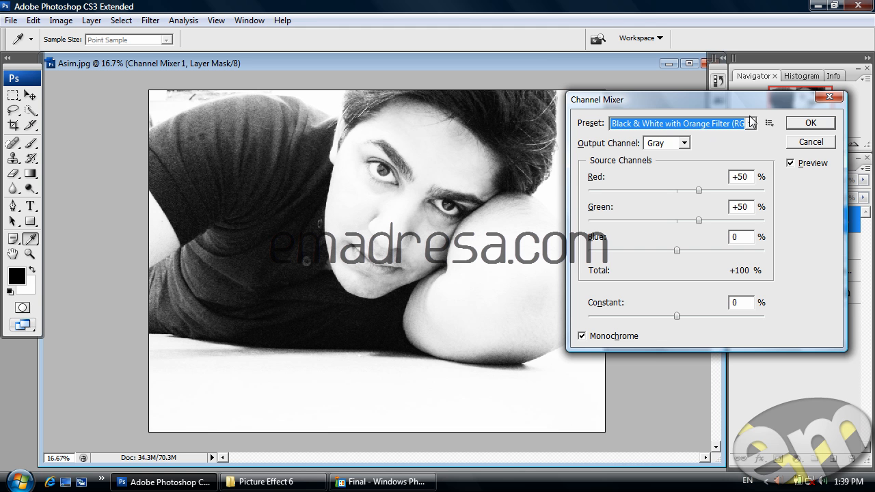
click(795, 123)
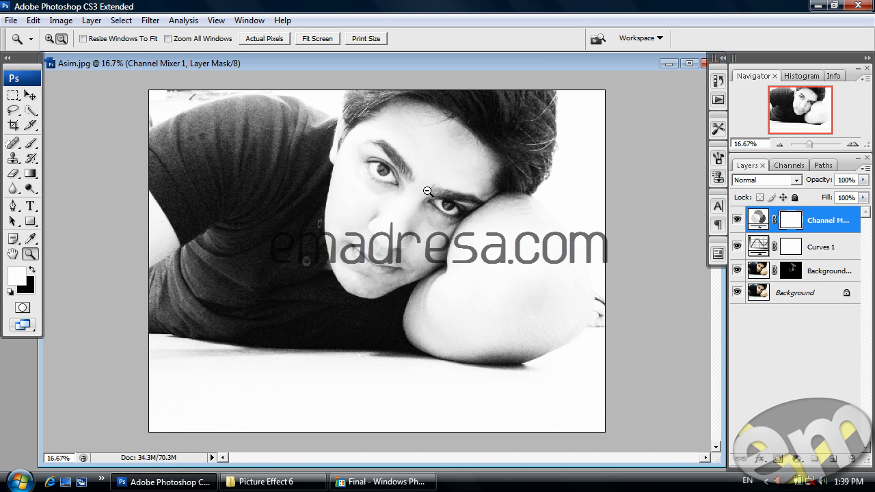
Step: Check the Final reference image, then add a second Curves adjustment layer with an RGB point at input 120, output 135
click(393, 482)
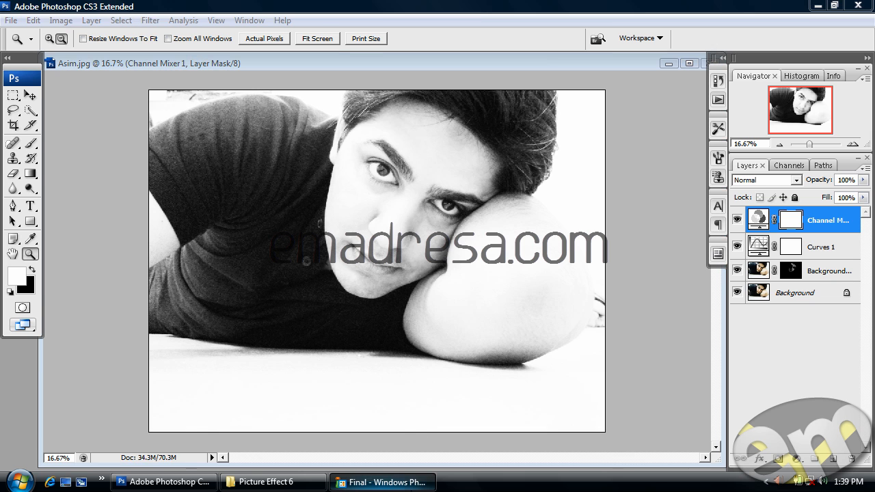
click(394, 482)
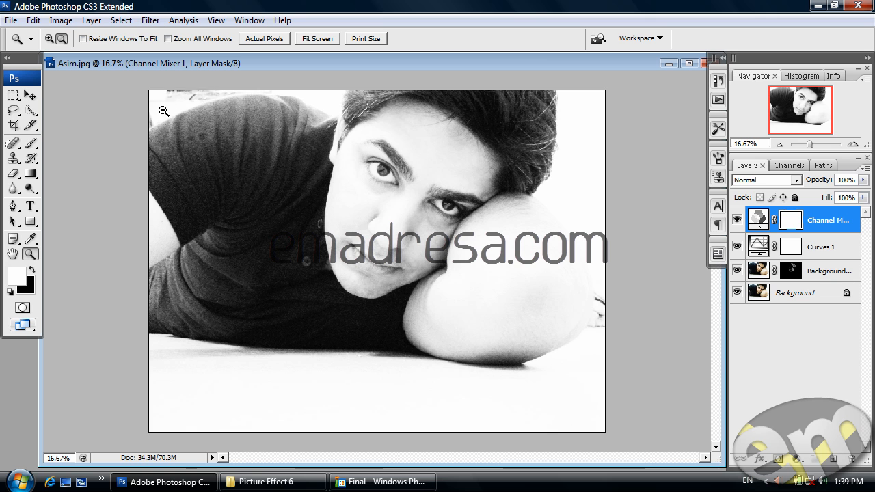
click(797, 458)
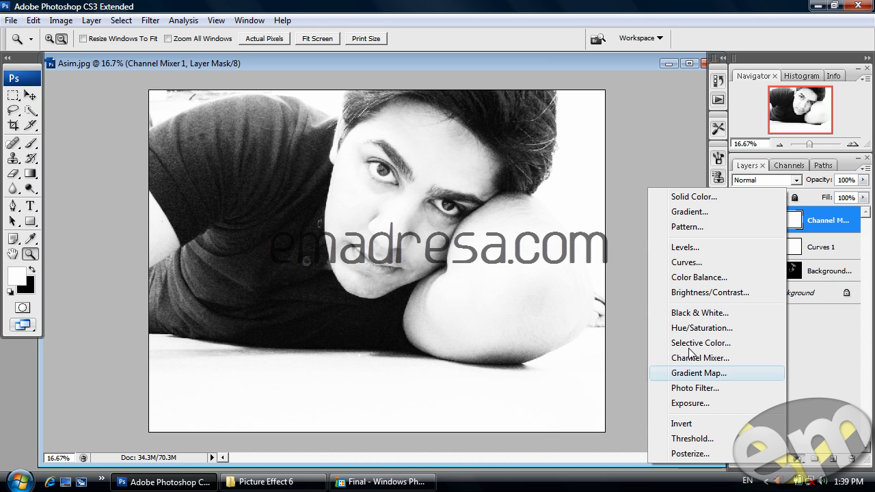
click(686, 262)
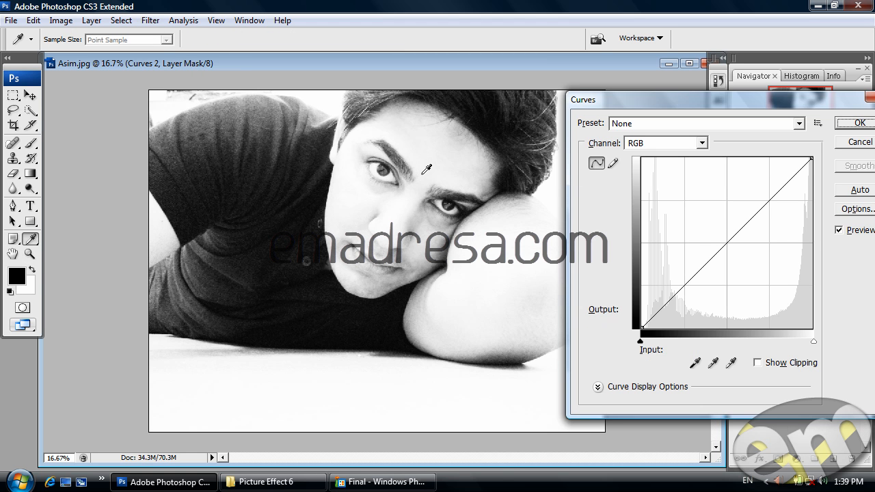
click(728, 241)
drag(727, 242, 722, 238)
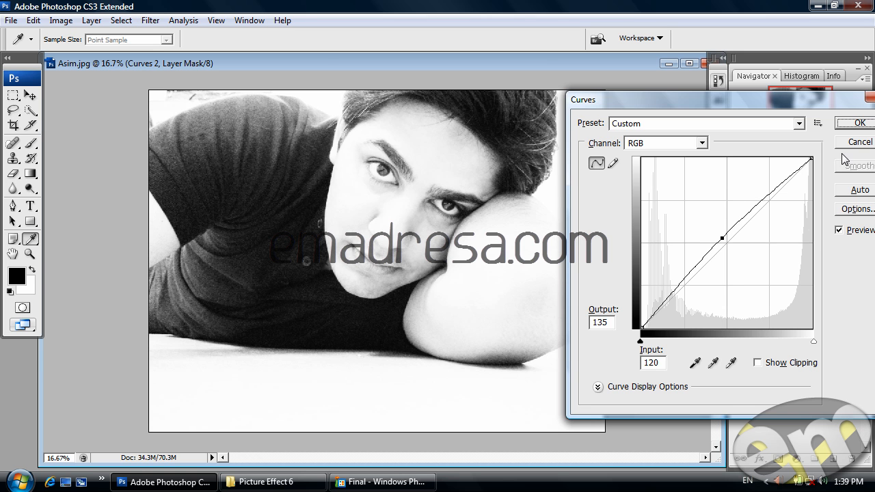
click(858, 124)
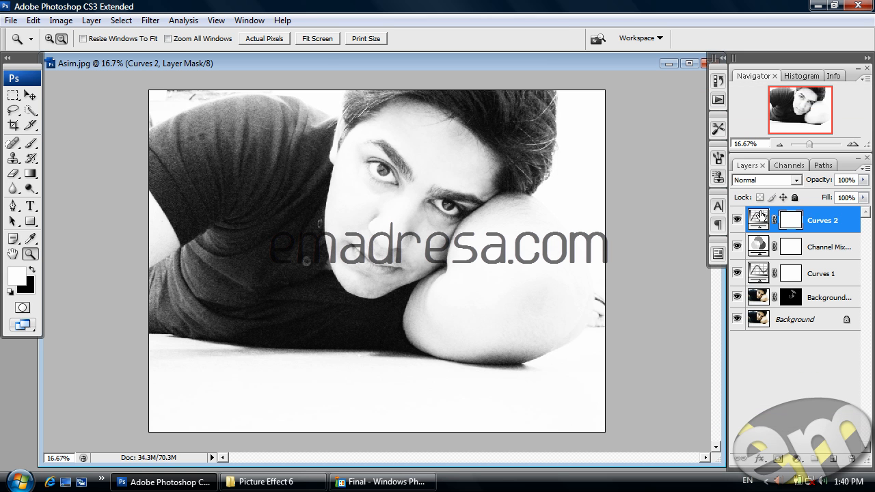
Step: Toggle the visibility of the Curves 2 layer to compare the image with and without it
click(738, 220)
click(738, 220)
click(738, 221)
click(737, 221)
click(738, 221)
click(737, 220)
Step: Add a blank layer above the Background copy and set up the Brush with white foreground and 100% opacity
click(832, 302)
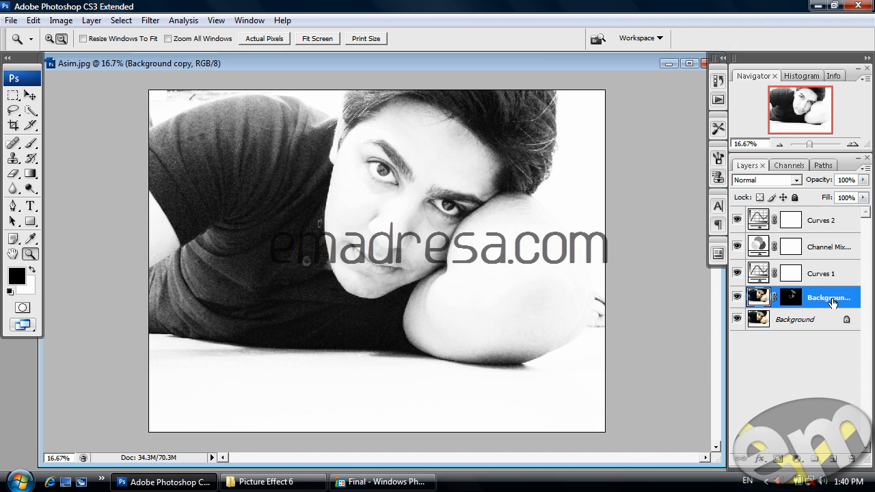
click(834, 460)
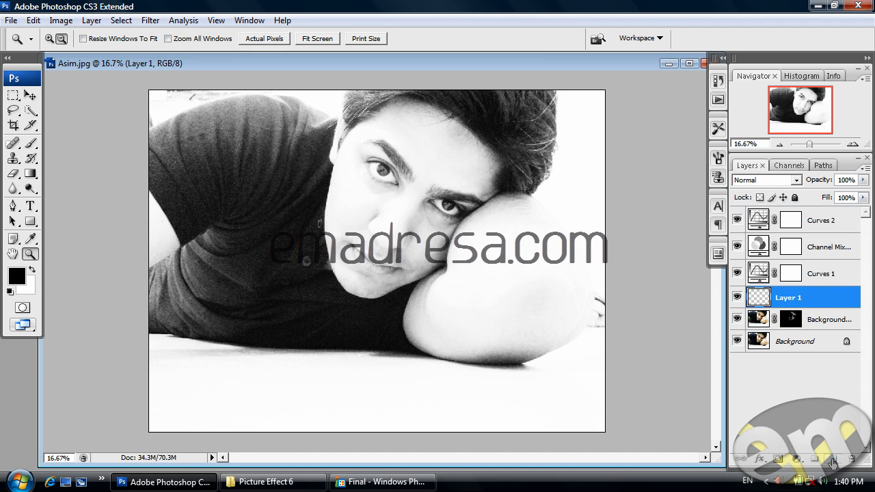
key(i)
click(19, 276)
drag(375, 232, 214, 60)
click(575, 101)
key(b)
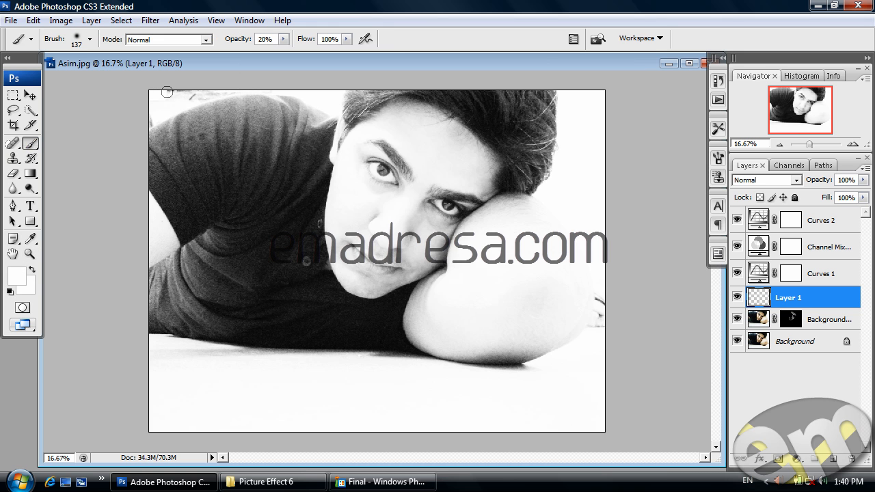
drag(241, 43, 372, 43)
click(422, 189)
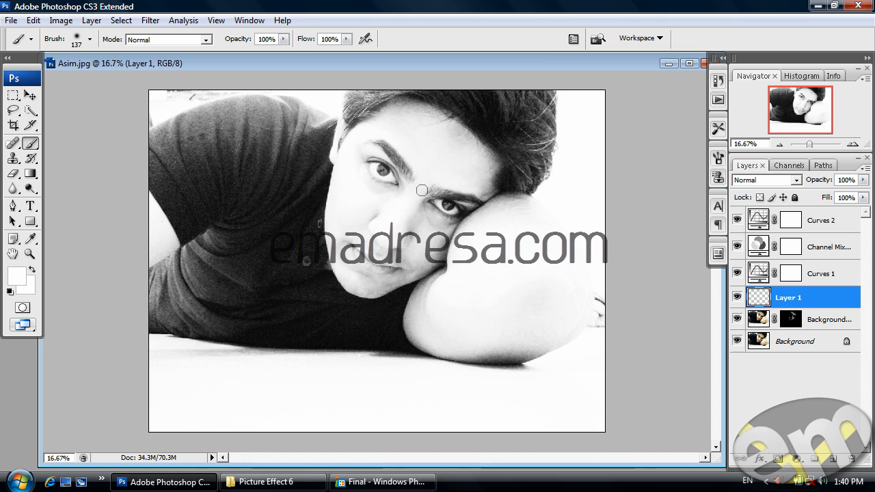
Step: Set the brush diameter to 57 px for retouching the backdrop above the shoulder at 100% zoom
click(30, 254)
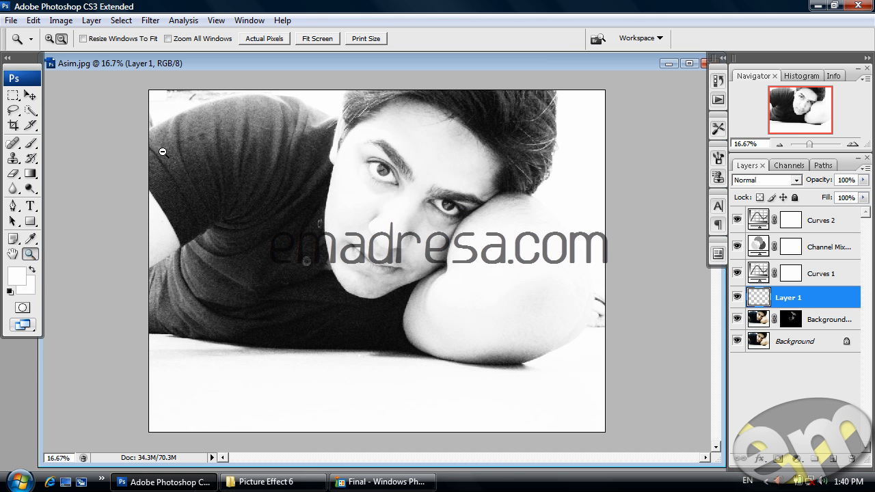
click(266, 39)
drag(511, 463, 397, 458)
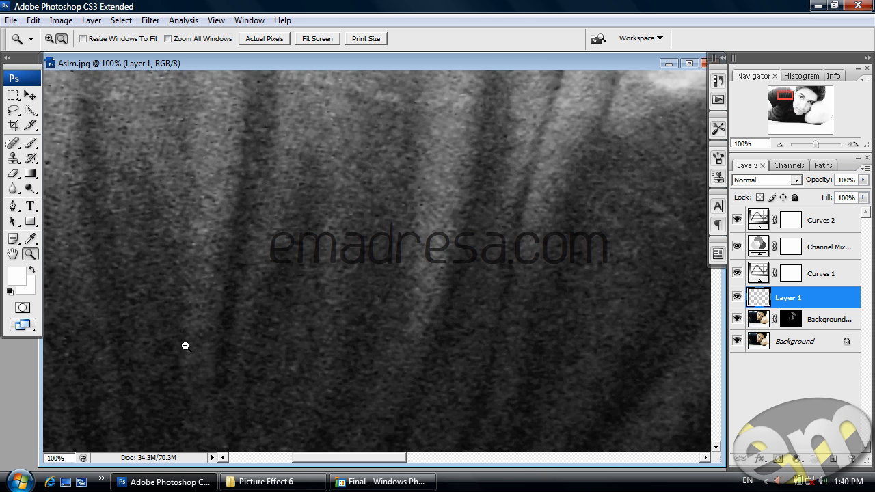
scroll(185, 346, up, 3)
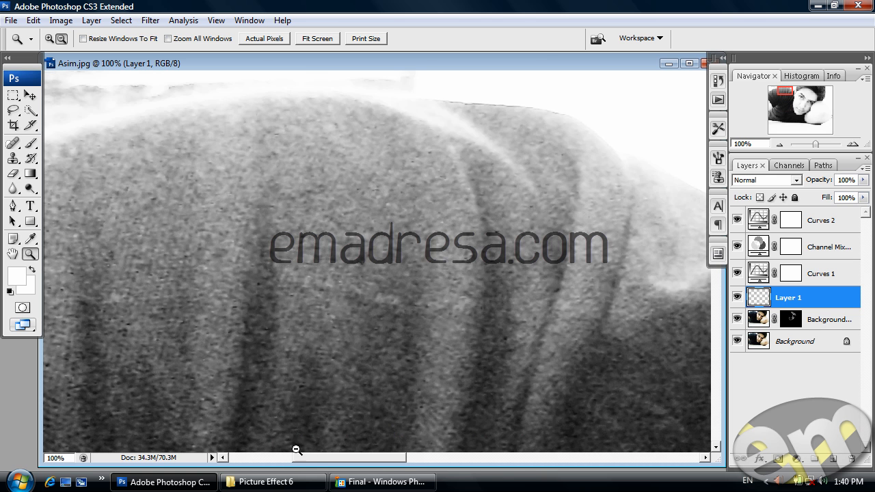
drag(312, 462, 203, 420)
key(b)
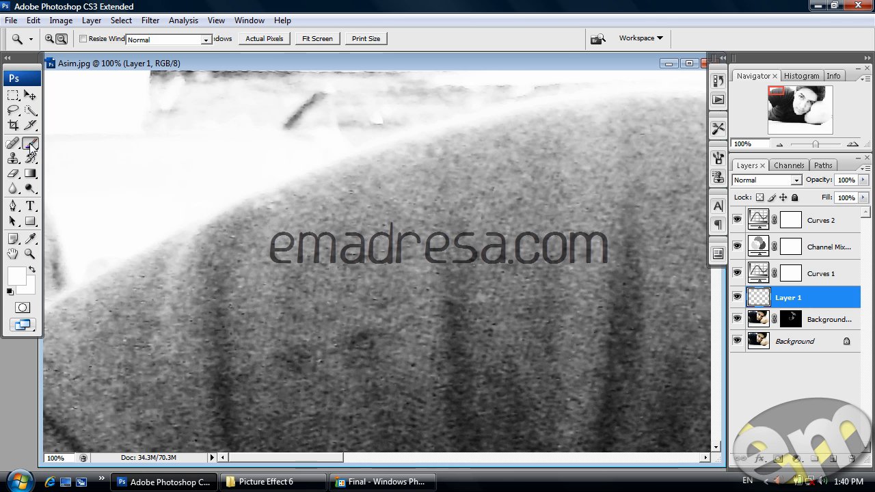
right_click(80, 211)
click(195, 260)
click(156, 214)
drag(157, 216, 156, 215)
Step: Paint white over the dark marks in the backdrop above the shoulder on Layer 1
mouse_move(68, 247)
mouse_down()
mouse_move(53, 278)
mouse_move(54, 250)
mouse_up()
mouse_move(162, 110)
mouse_down()
mouse_move(176, 63)
mouse_move(241, 91)
mouse_move(256, 112)
mouse_move(207, 79)
mouse_move(337, 77)
mouse_move(272, 127)
mouse_up()
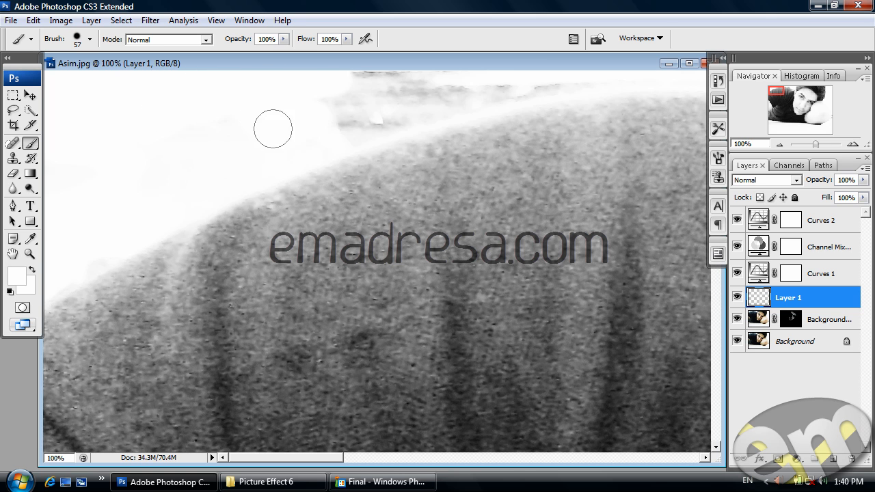
mouse_move(385, 127)
mouse_down()
mouse_move(349, 127)
mouse_move(358, 109)
mouse_move(351, 88)
mouse_move(382, 74)
mouse_move(404, 94)
mouse_move(397, 107)
mouse_move(410, 107)
mouse_move(478, 81)
mouse_move(473, 92)
mouse_move(442, 94)
mouse_up()
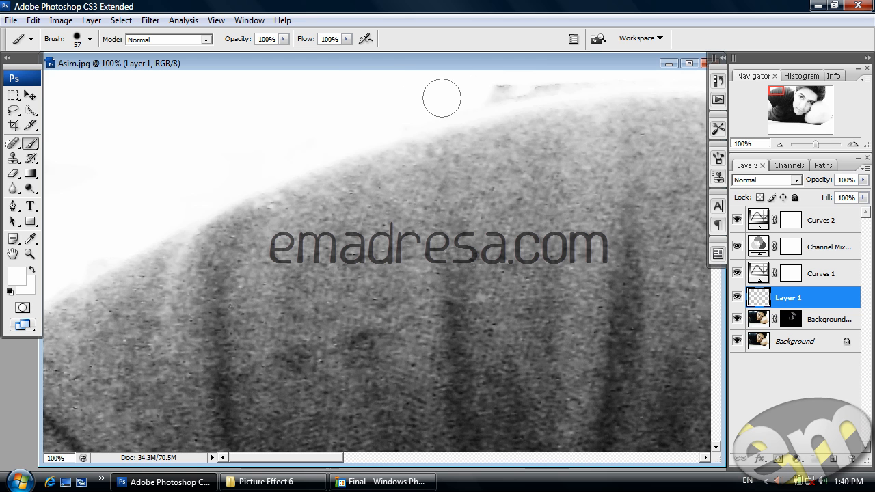
drag(594, 136, 332, 75)
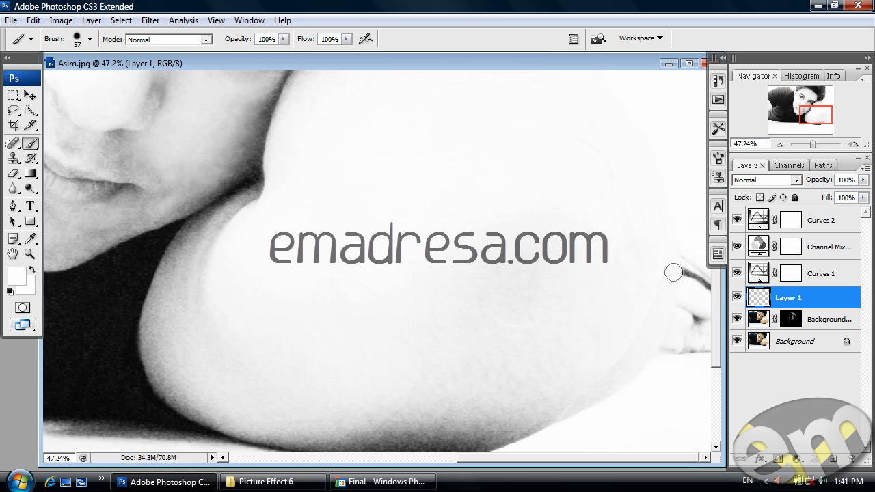
Step: Paint white over the dark object beside the elbow on Layer 1, adjusting the brush size for the remaining traces
mouse_move(692, 274)
mouse_down()
mouse_move(683, 254)
mouse_move(698, 273)
mouse_move(700, 348)
mouse_move(664, 354)
mouse_move(682, 342)
mouse_move(687, 317)
mouse_move(683, 322)
mouse_up()
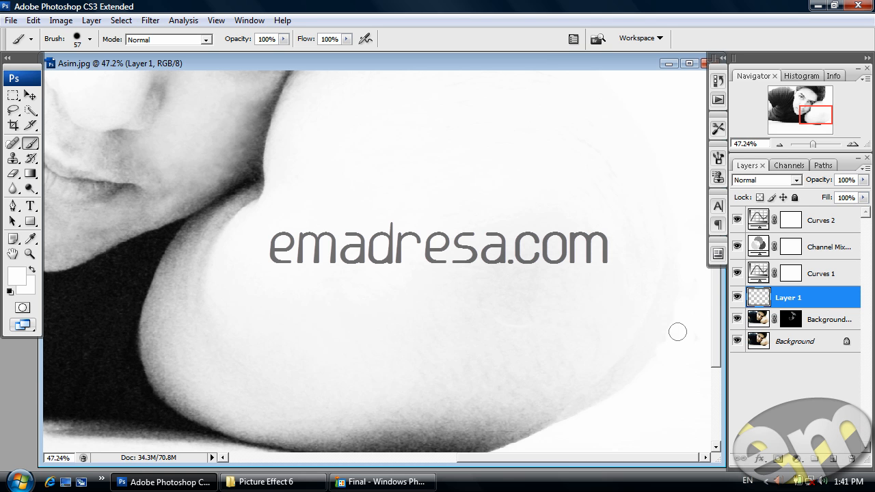
right_click(688, 320)
drag(783, 352, 707, 352)
drag(767, 305, 763, 305)
key(Return)
click(29, 253)
alt+click(327, 268)
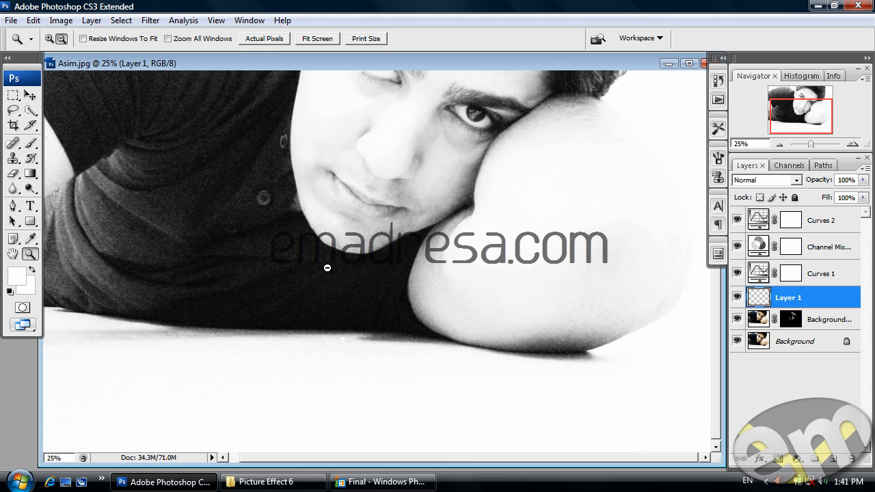
alt+click(328, 268)
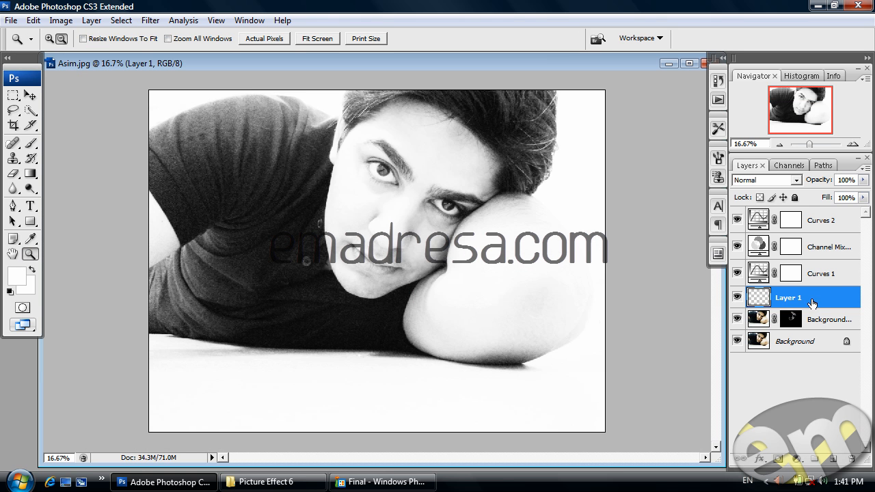
Step: Add a new blank layer at the top of the stack, above Curves 2
click(824, 275)
click(830, 248)
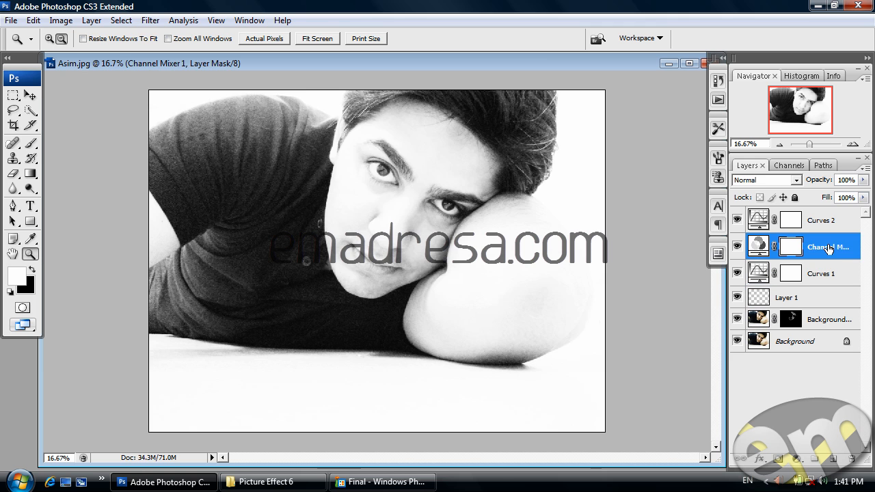
click(834, 229)
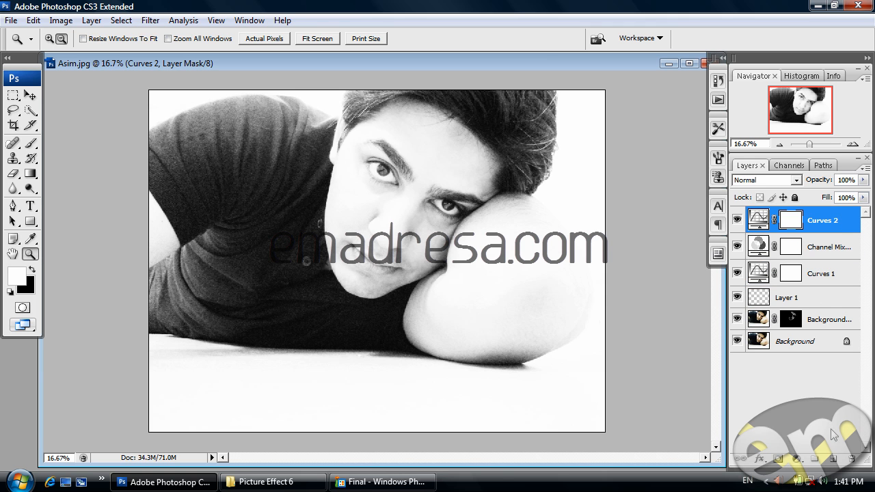
click(830, 462)
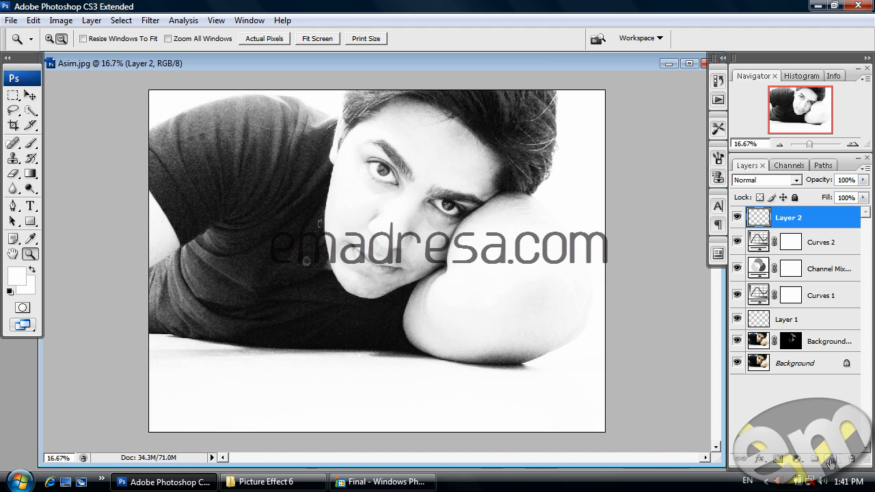
Step: Set the foreground color to brown #6b523c and fill Layer 2 with it
click(19, 276)
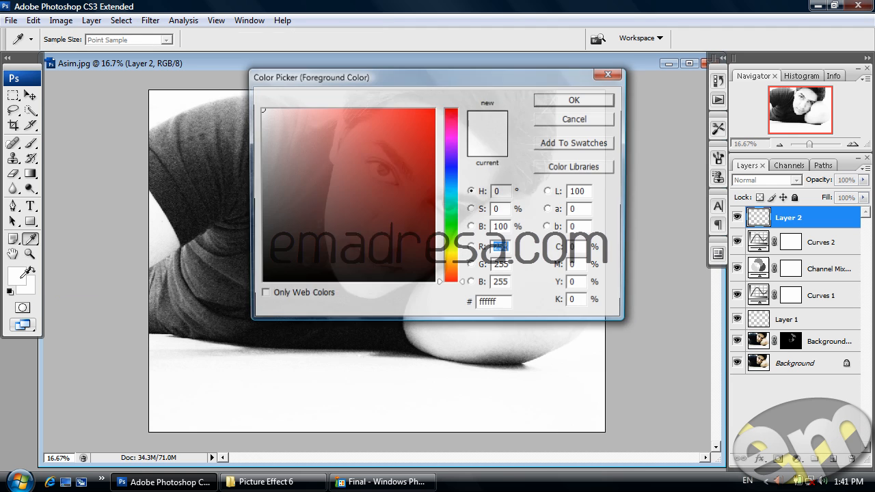
click(492, 303)
text(6b)
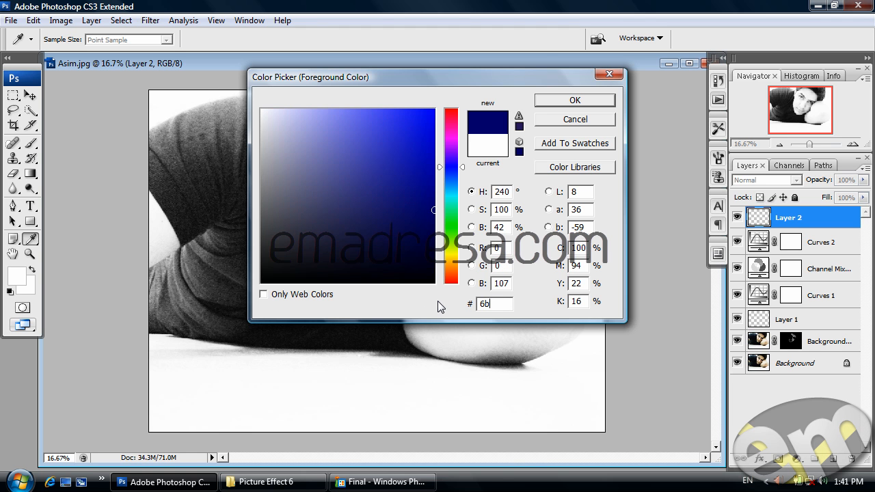
text(523c)
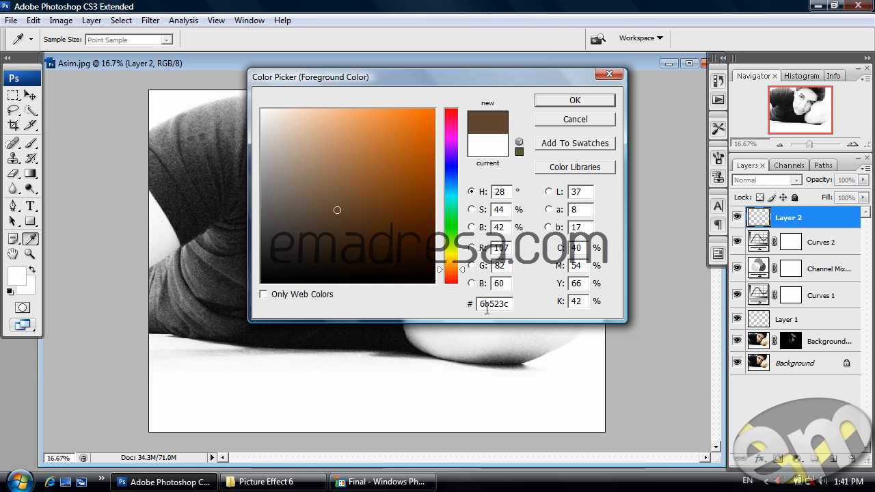
click(591, 99)
key(z)
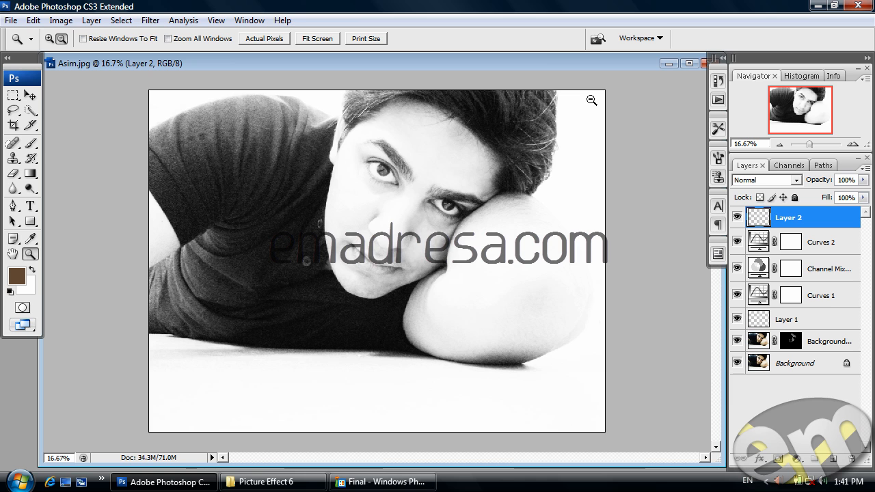
key(alt+BackSpace)
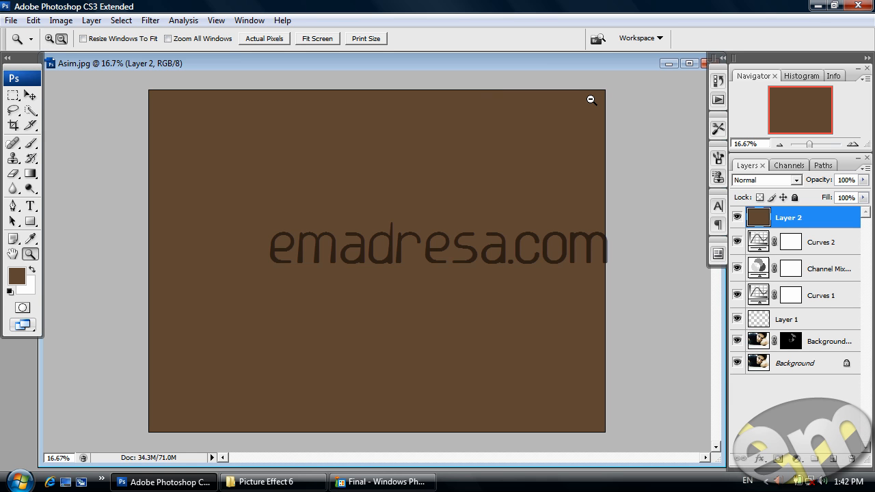
Step: Set Layer 2 to Vivid Light blending at 51% opacity and compare the result with the Final reference image
click(772, 181)
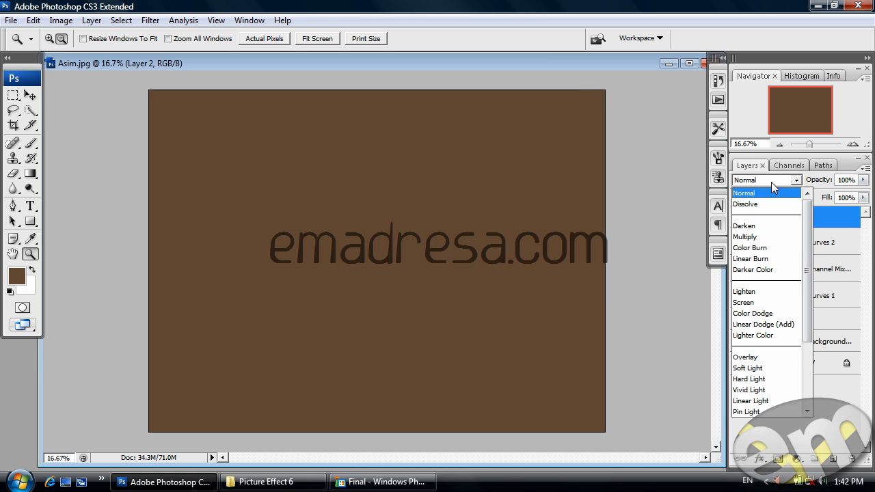
click(765, 389)
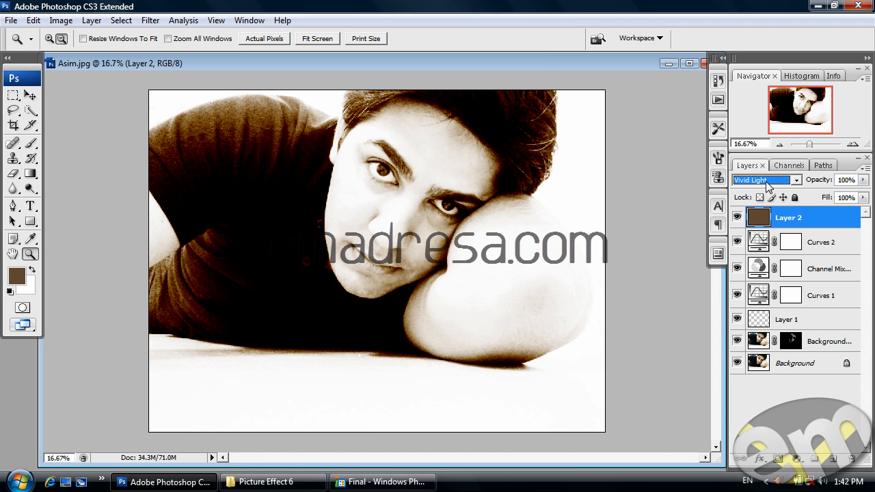
drag(825, 183, 792, 182)
click(404, 486)
click(403, 485)
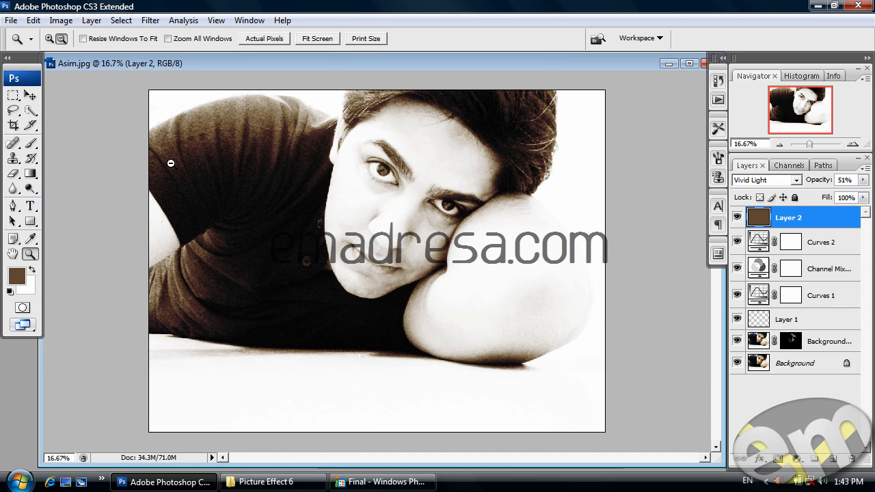